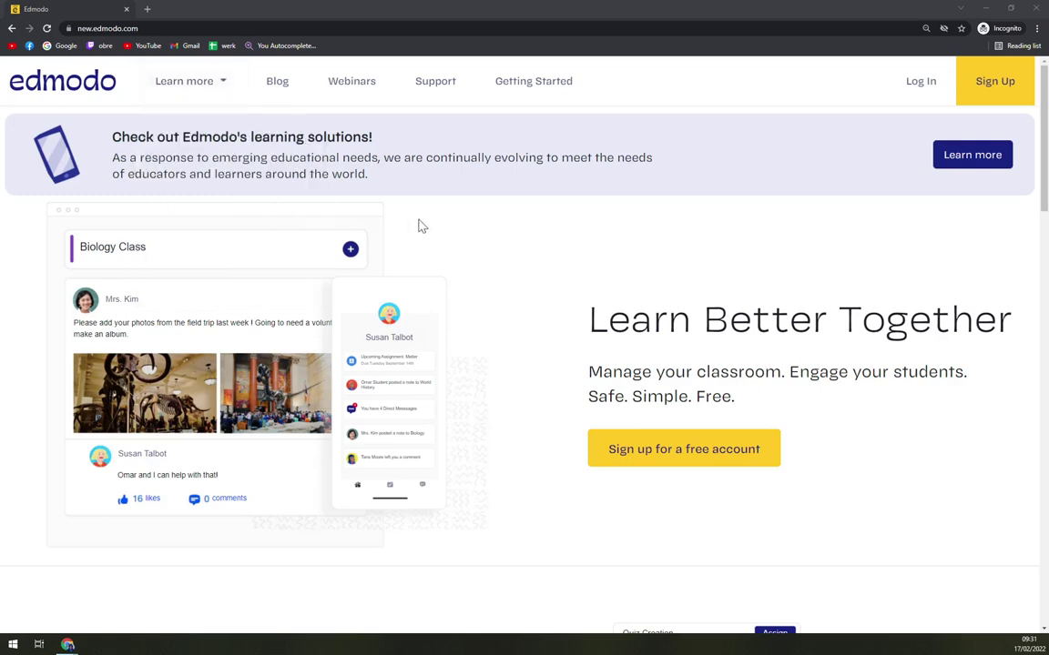
Scroll down and back up through Edmodo's public home page to look over its content.
{"action": "left_click", "coordinate": [407, 210]}
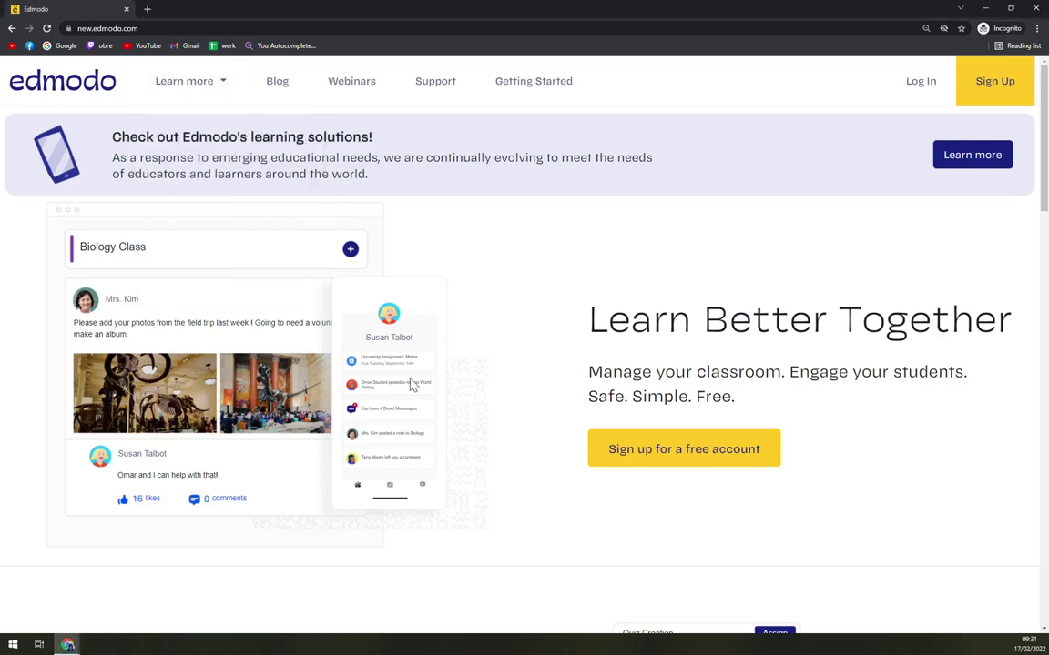
{"action": "scroll", "coordinate": [383, 370], "scroll_direction": "down", "scroll_amount": 3}
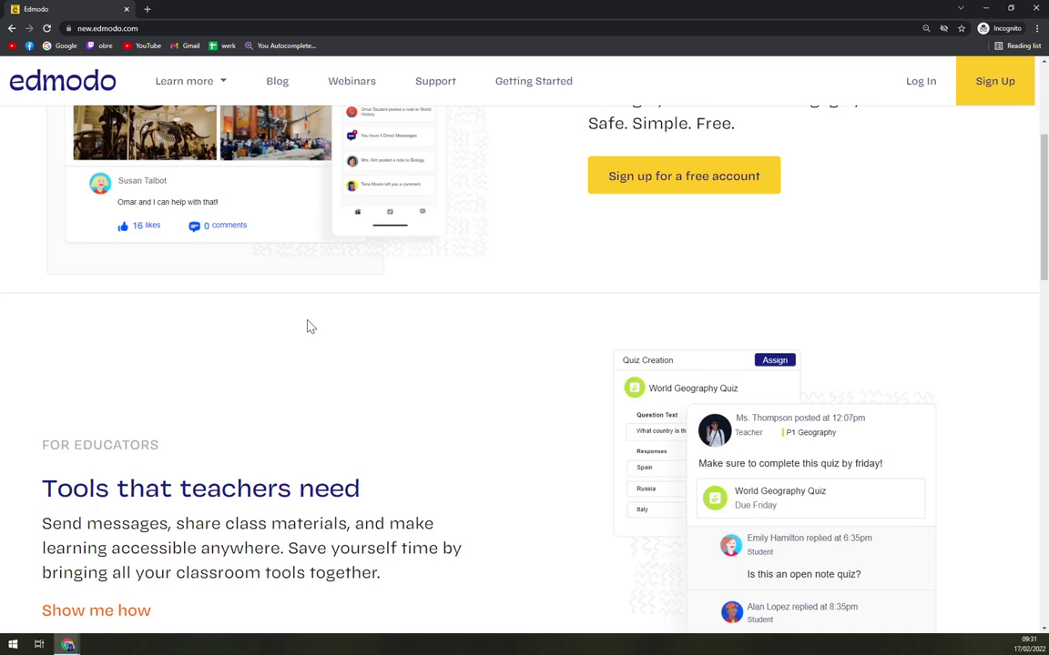
{"action": "scroll", "coordinate": [307, 327], "scroll_direction": "down", "scroll_amount": 3}
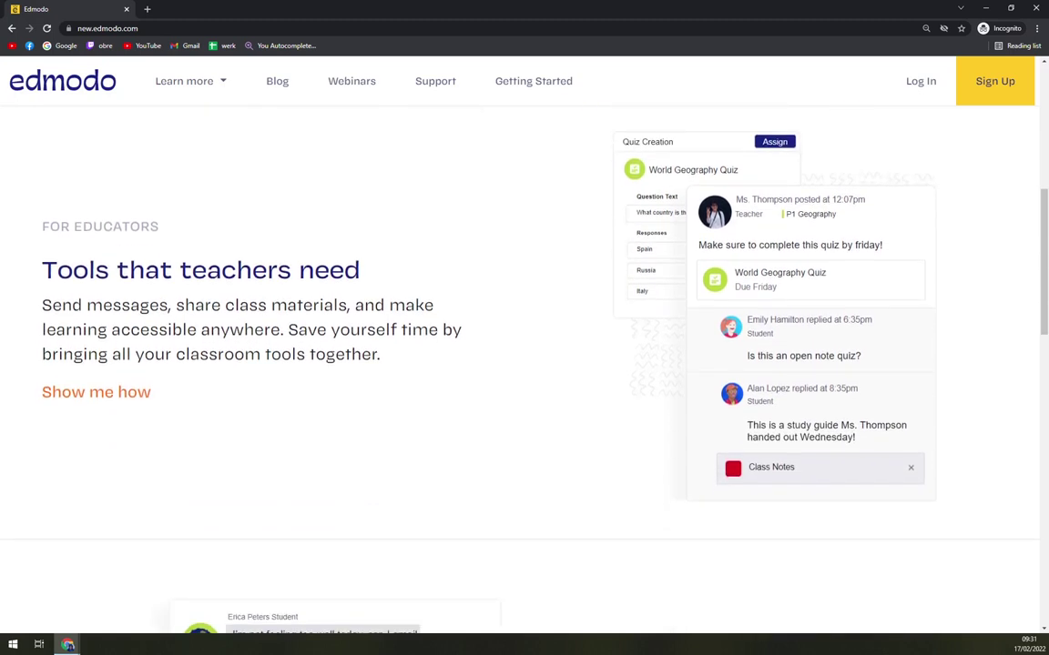
{"action": "scroll", "coordinate": [282, 284], "scroll_direction": "down", "scroll_amount": 1}
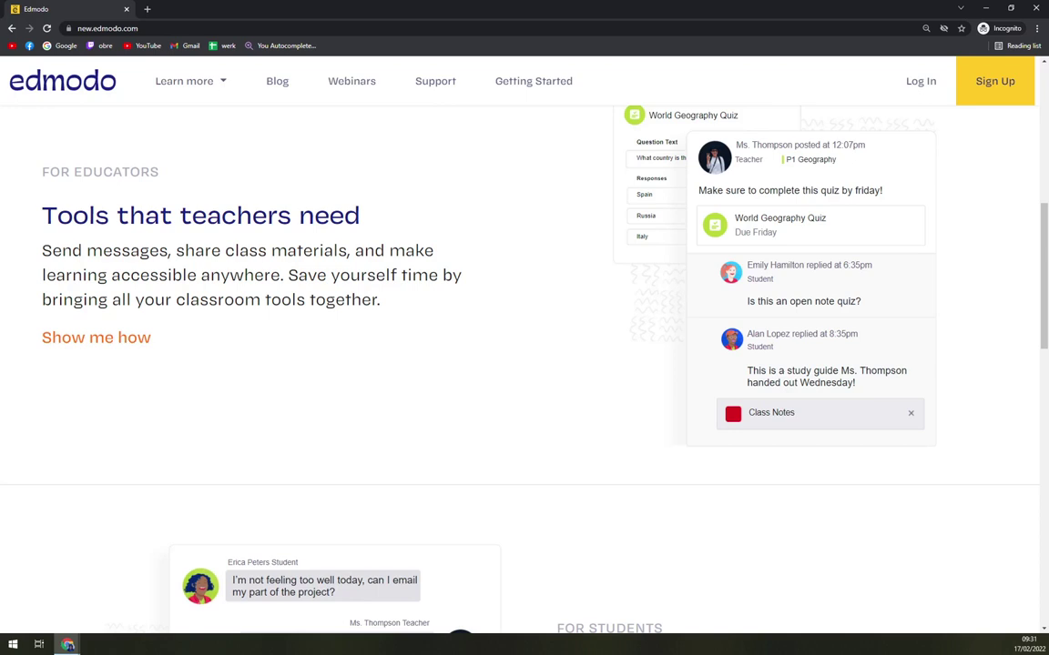
{"action": "scroll", "coordinate": [291, 287], "scroll_direction": "up", "scroll_amount": 3}
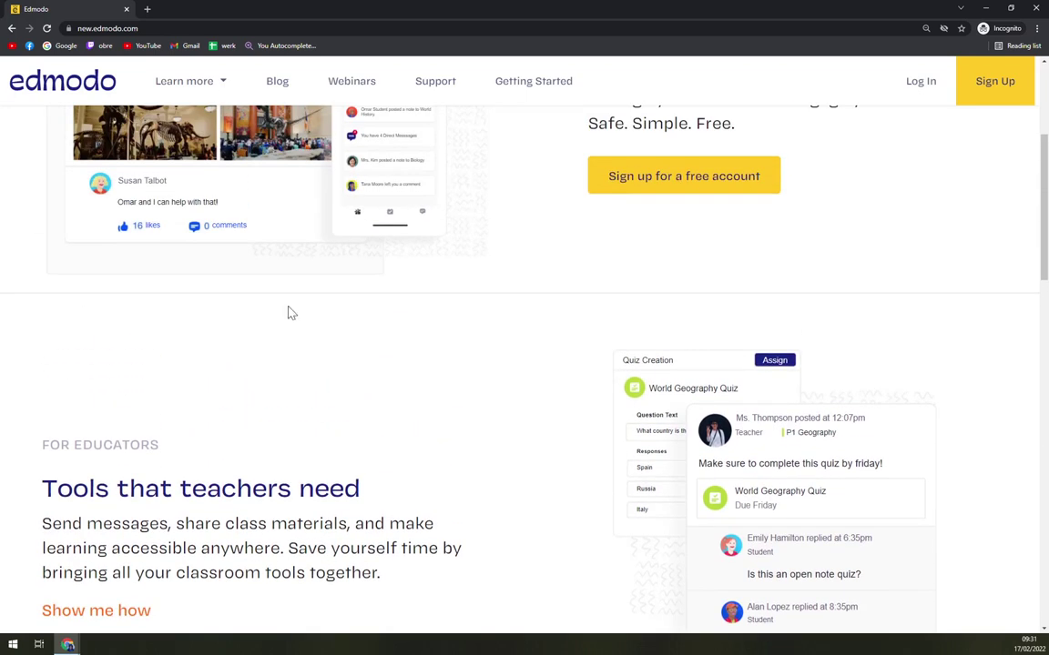
{"action": "scroll", "coordinate": [264, 308], "scroll_direction": "up", "scroll_amount": 3}
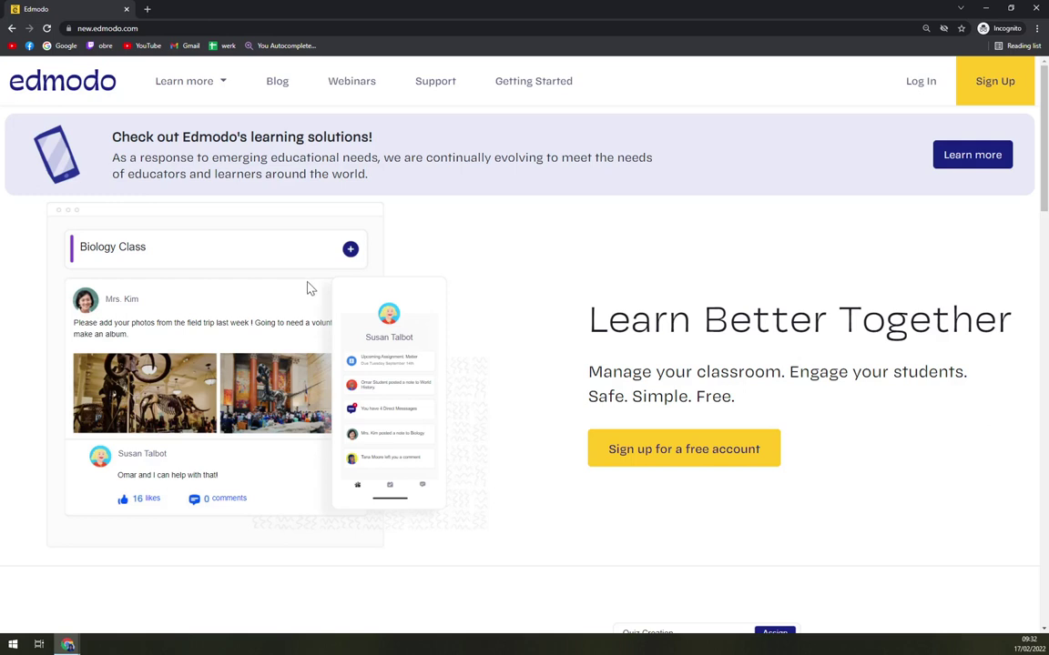
{"action": "scroll", "coordinate": [319, 275], "scroll_direction": "down", "scroll_amount": 5}
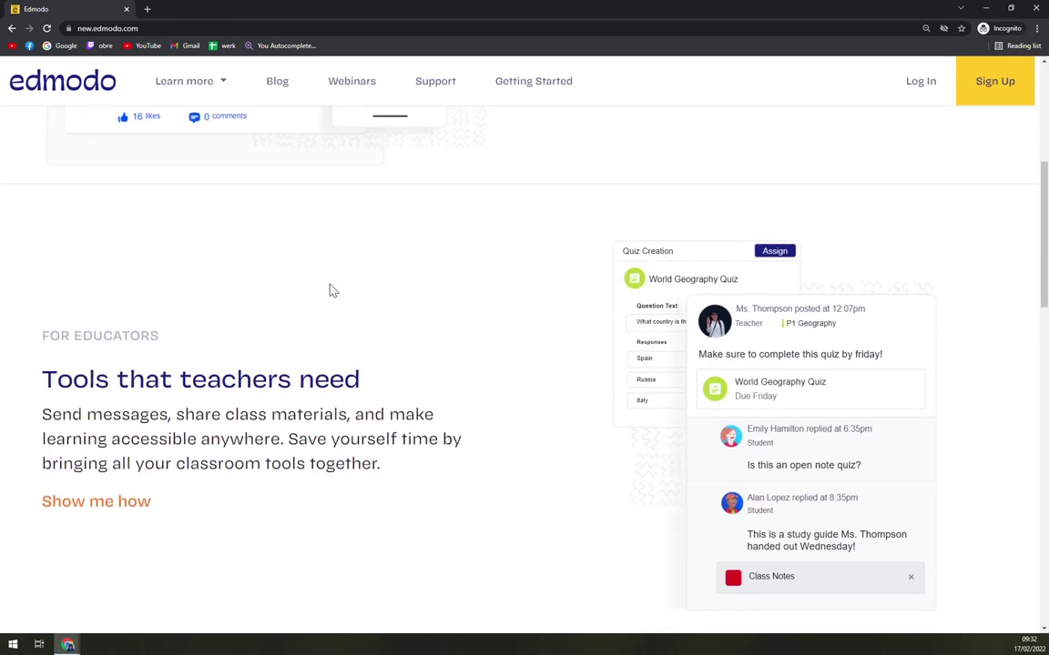
{"action": "scroll", "coordinate": [332, 288], "scroll_direction": "down", "scroll_amount": 5}
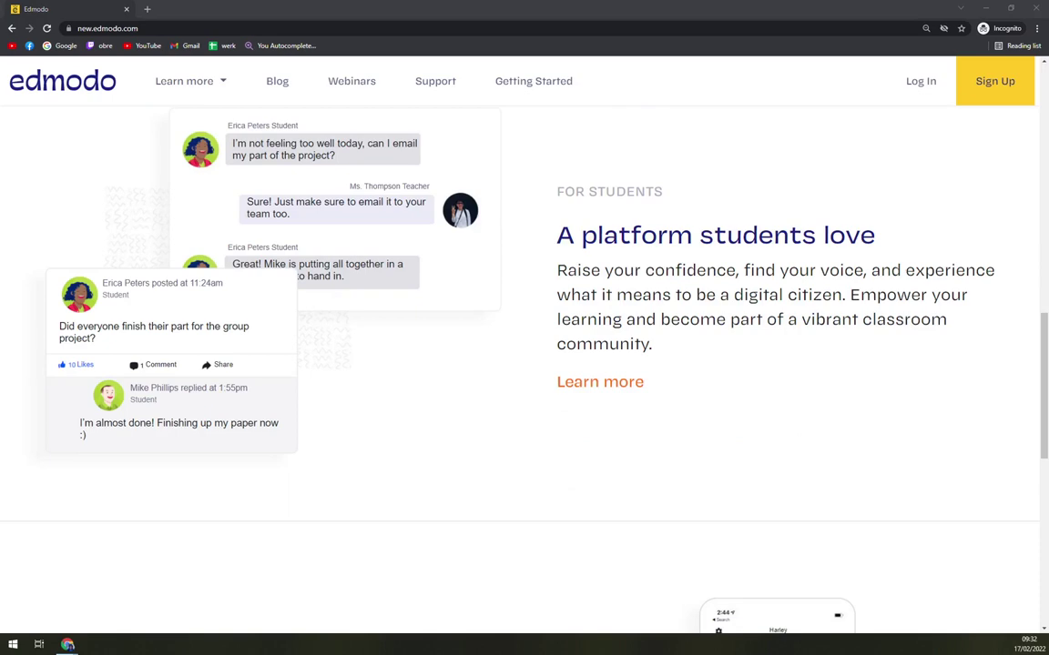
{"action": "scroll", "coordinate": [545, 420], "scroll_direction": "up", "scroll_amount": 6}
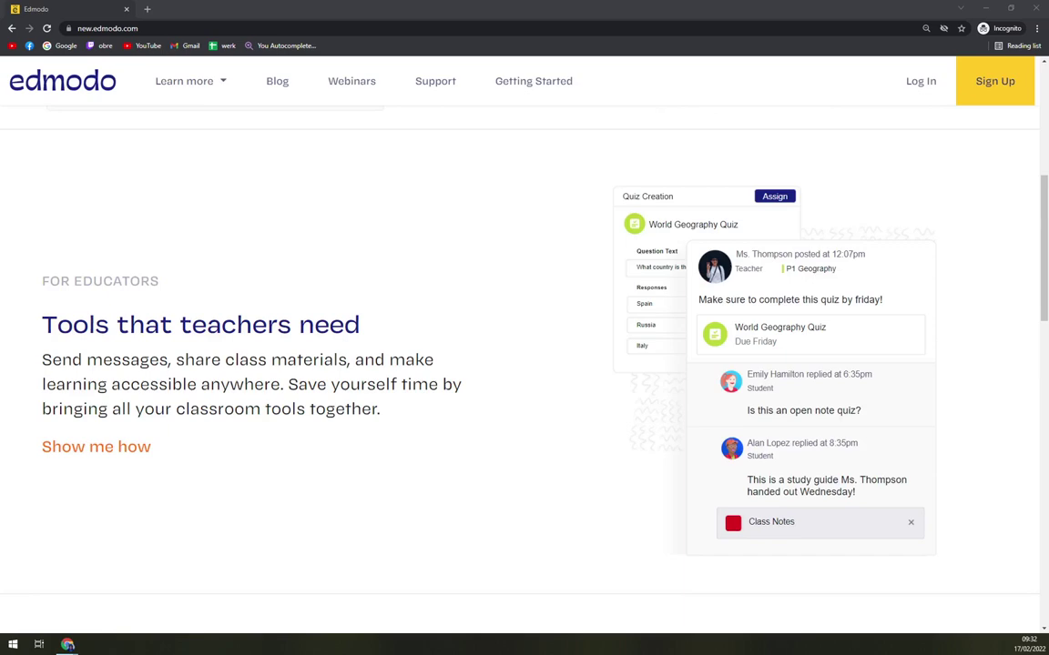
{"action": "scroll", "coordinate": [548, 356], "scroll_direction": "up", "scroll_amount": 5}
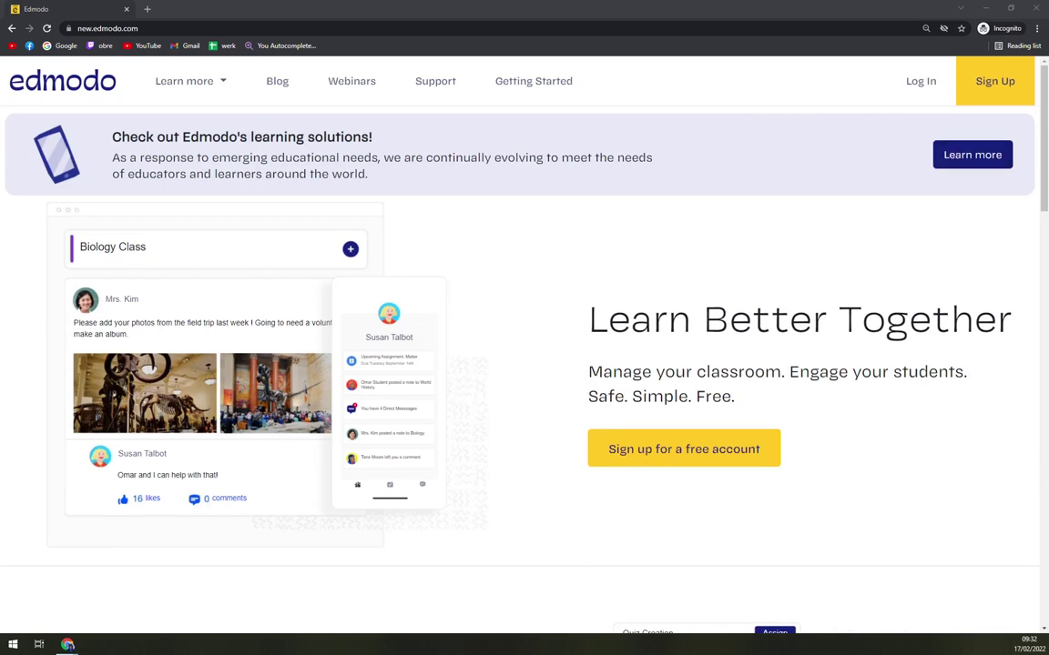
Open the Learn more dropdown in the top navigation bar.
{"action": "left_click", "coordinate": [403, 609]}
{"action": "left_click", "coordinate": [187, 88]}
{"action": "mouse_move", "coordinate": [216, 82]}
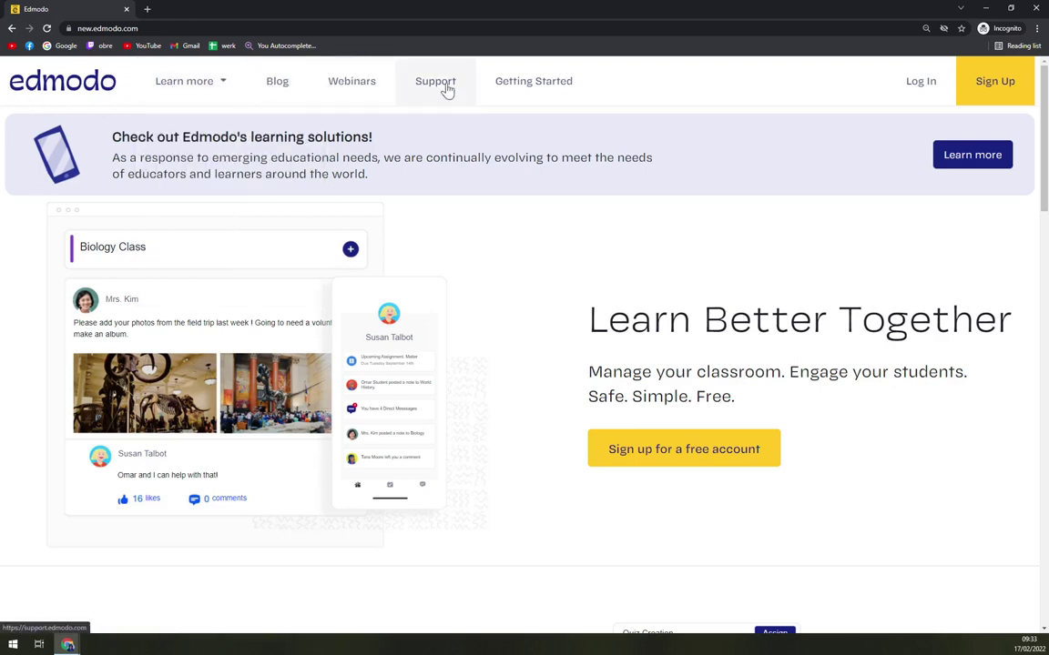
Look over the Getting Started page, then start signing up for a free account.
{"action": "left_click", "coordinate": [564, 92]}
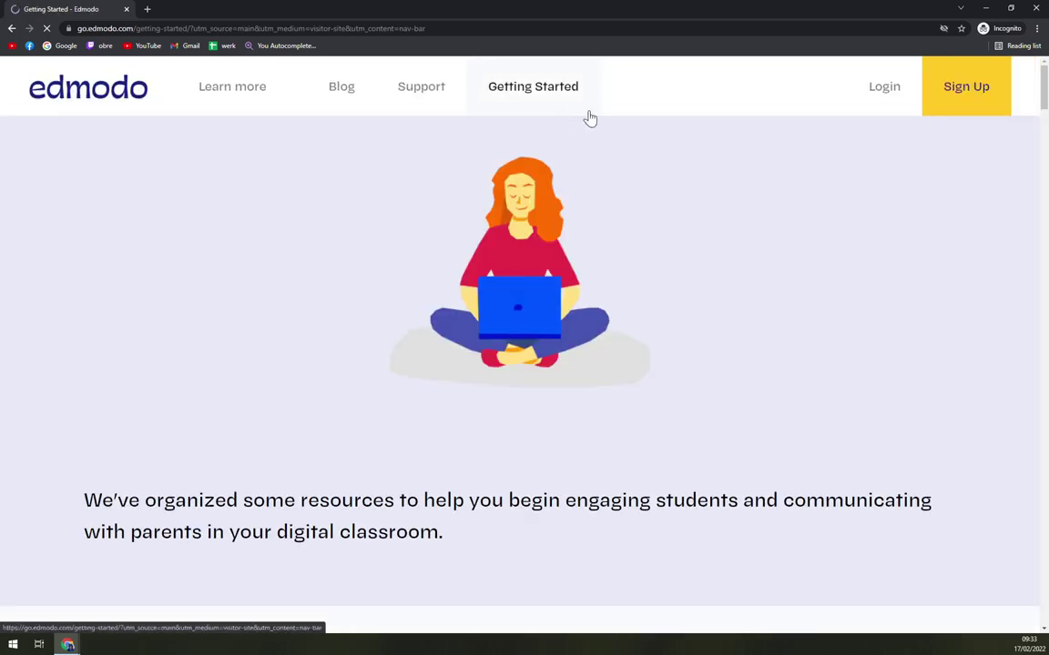
{"action": "scroll", "coordinate": [547, 228], "scroll_direction": "down", "scroll_amount": 5}
{"action": "scroll", "coordinate": [550, 219], "scroll_direction": "up", "scroll_amount": 5}
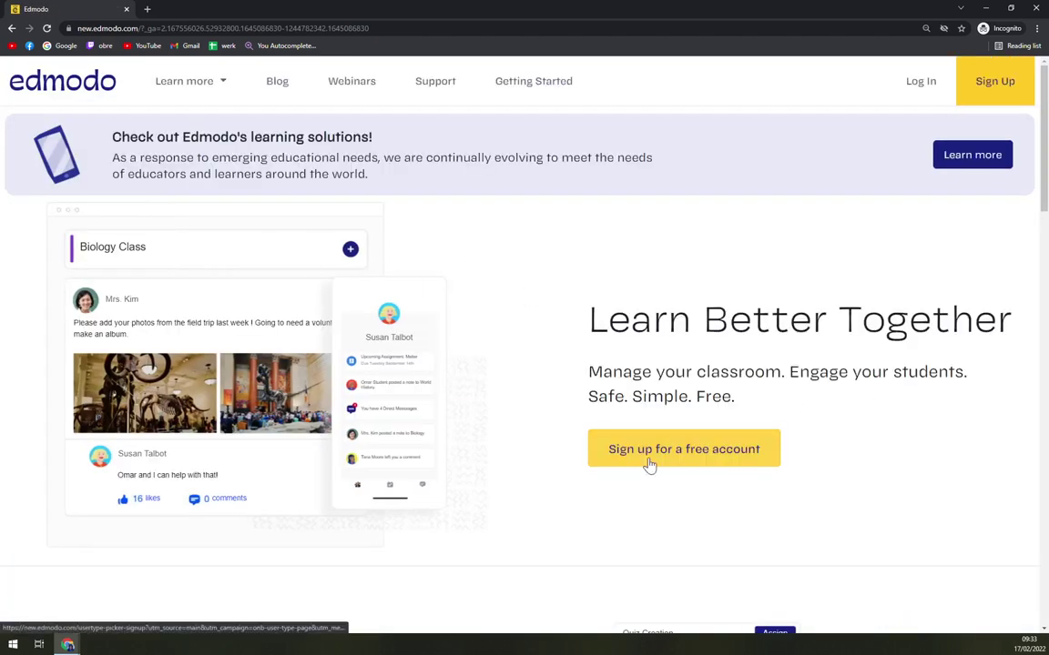
{"action": "left_click", "coordinate": [667, 466]}
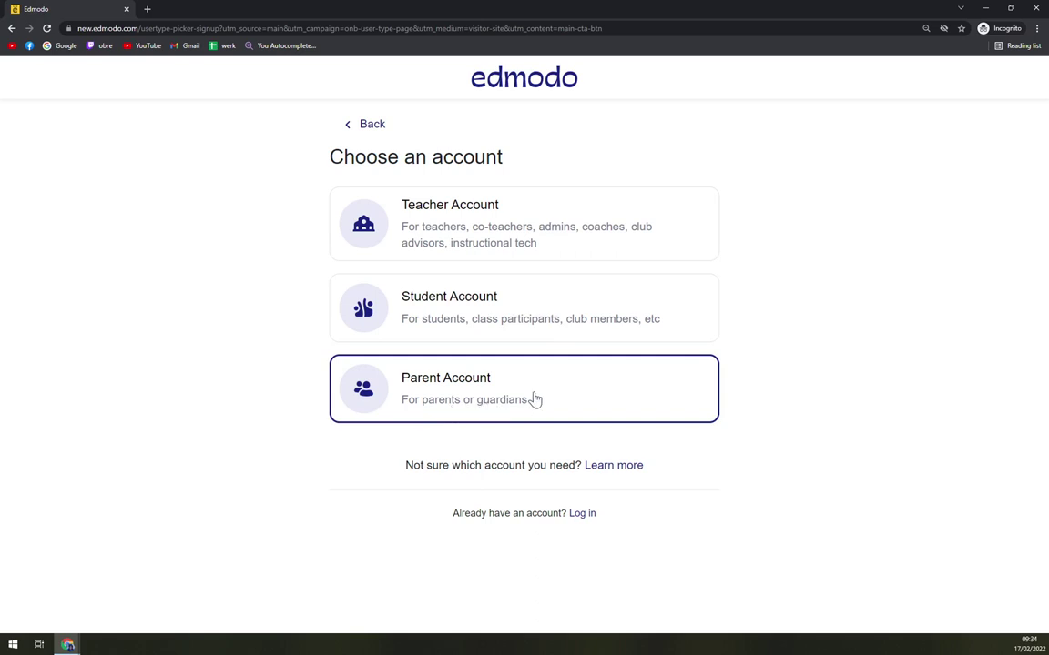
Bring the signed-in Home | Edmodo browser window to the front using the taskbar previews.
{"action": "left_click", "coordinate": [67, 644]}
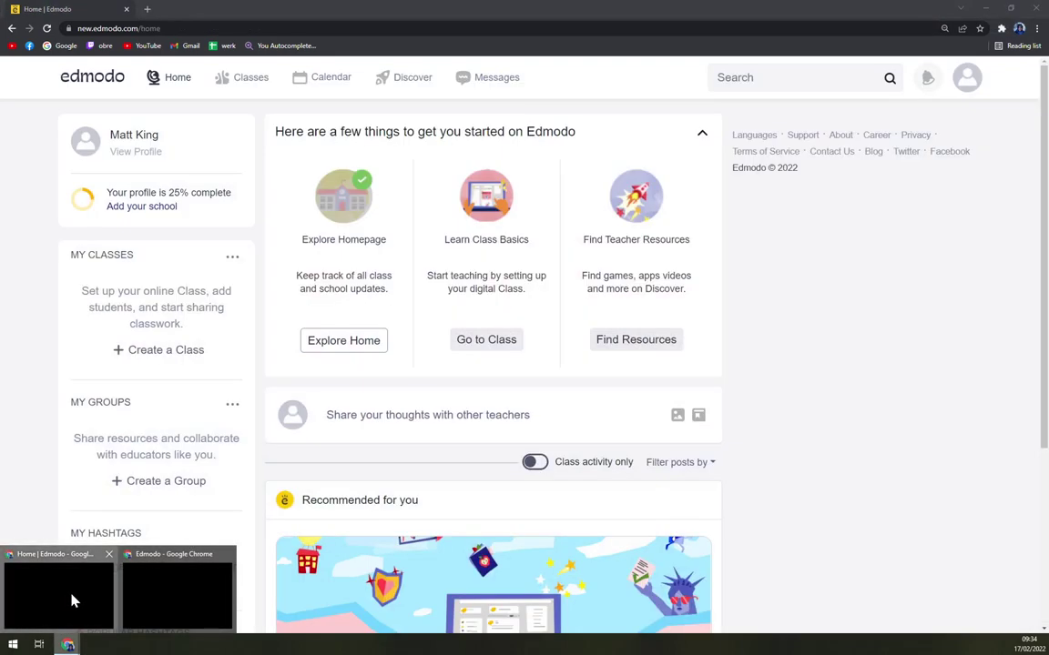
{"action": "left_click", "coordinate": [68, 601]}
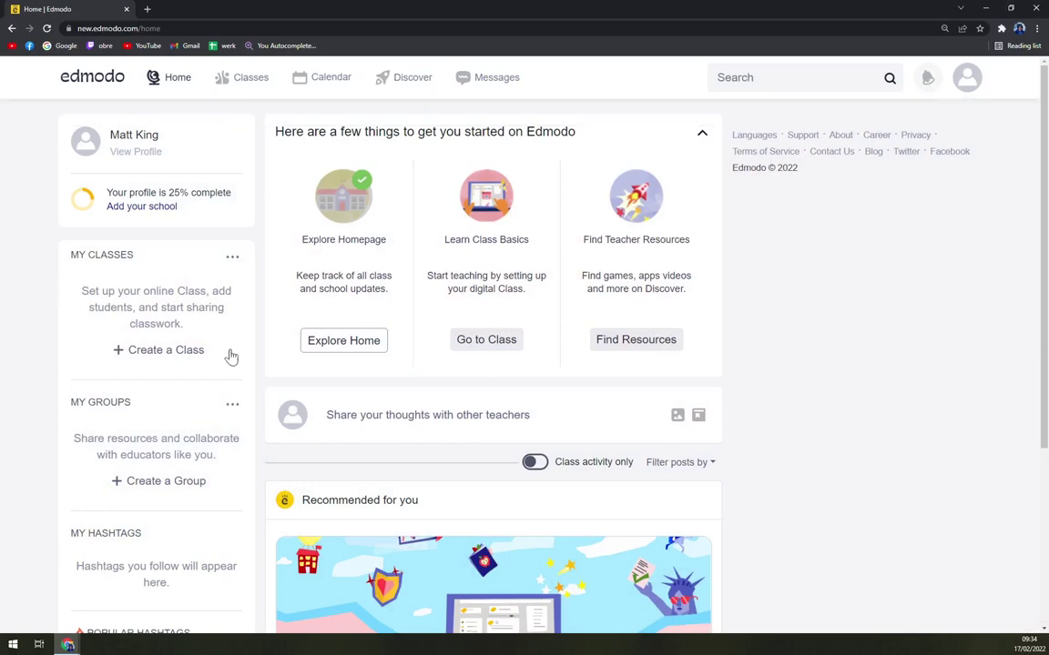
{"action": "key", "text": "alt+Tab"}
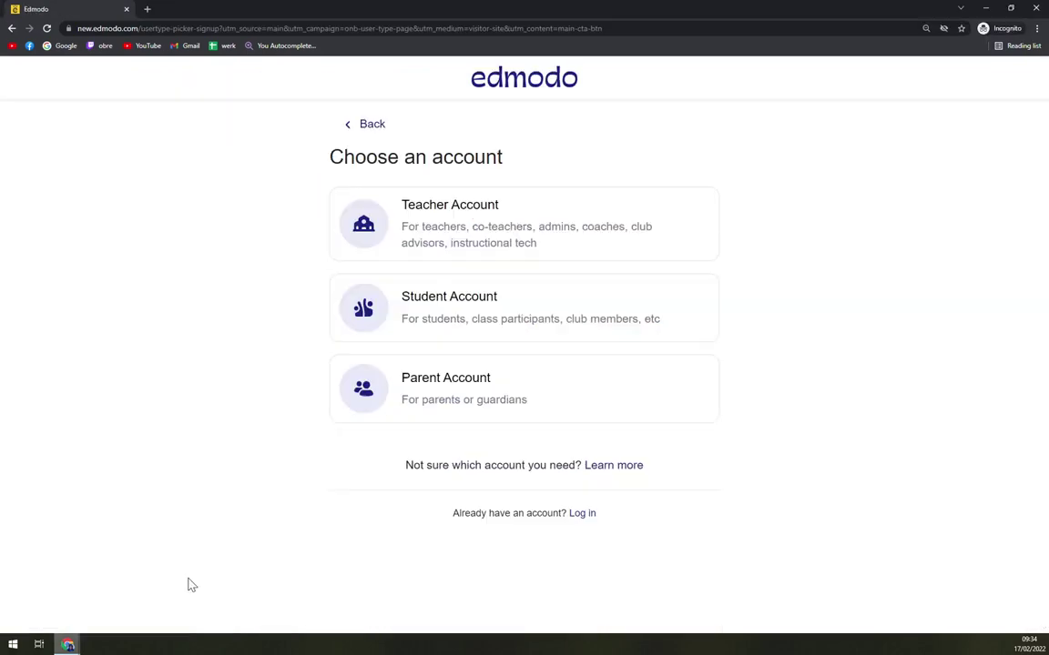
{"action": "mouse_move", "coordinate": [72, 639]}
{"action": "left_click", "coordinate": [82, 584]}
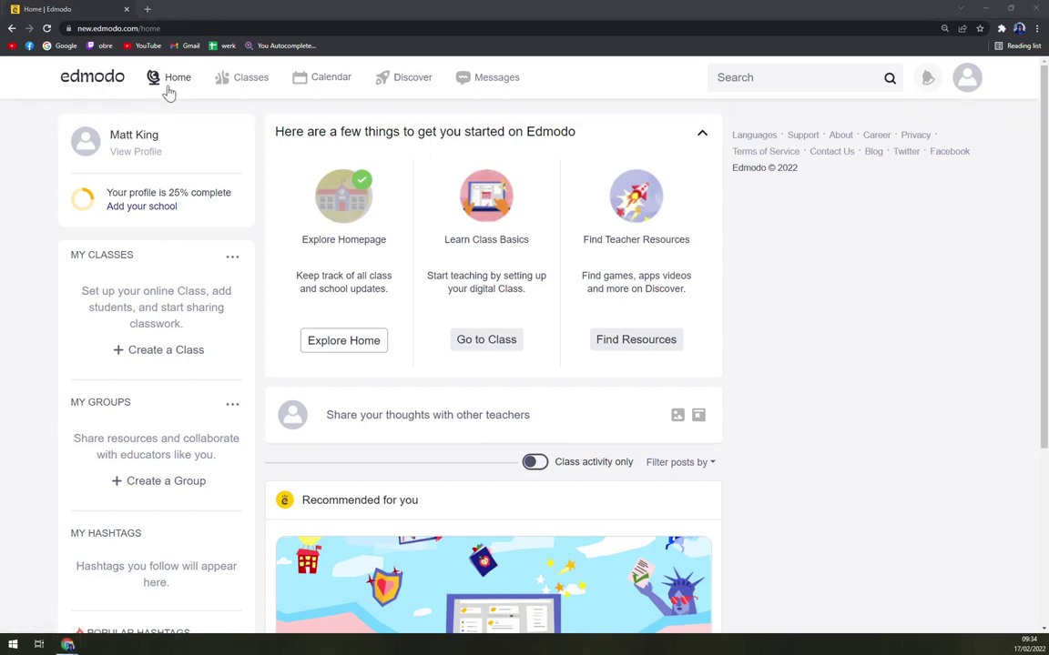
{"action": "left_click", "coordinate": [265, 90]}
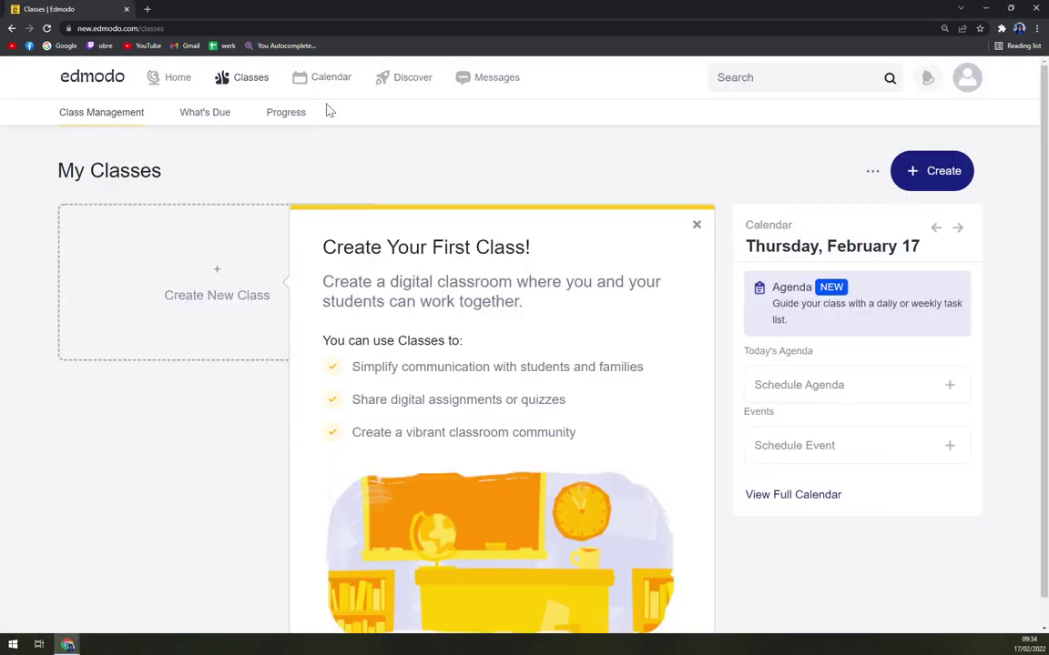
{"action": "left_click", "coordinate": [331, 81]}
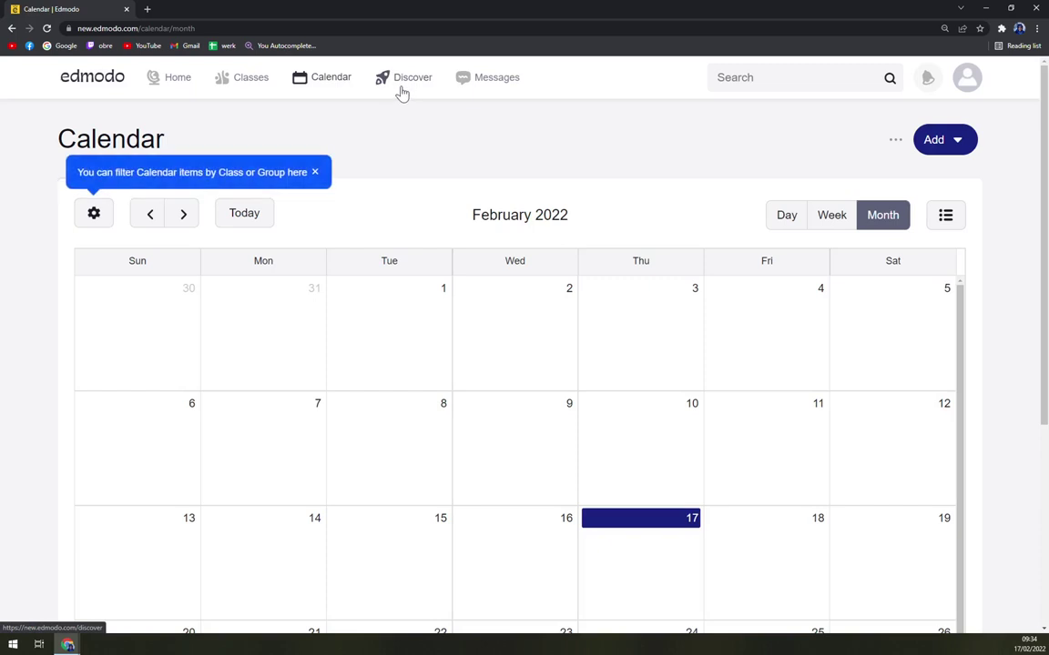
{"action": "left_click", "coordinate": [405, 95]}
{"action": "left_click", "coordinate": [500, 94]}
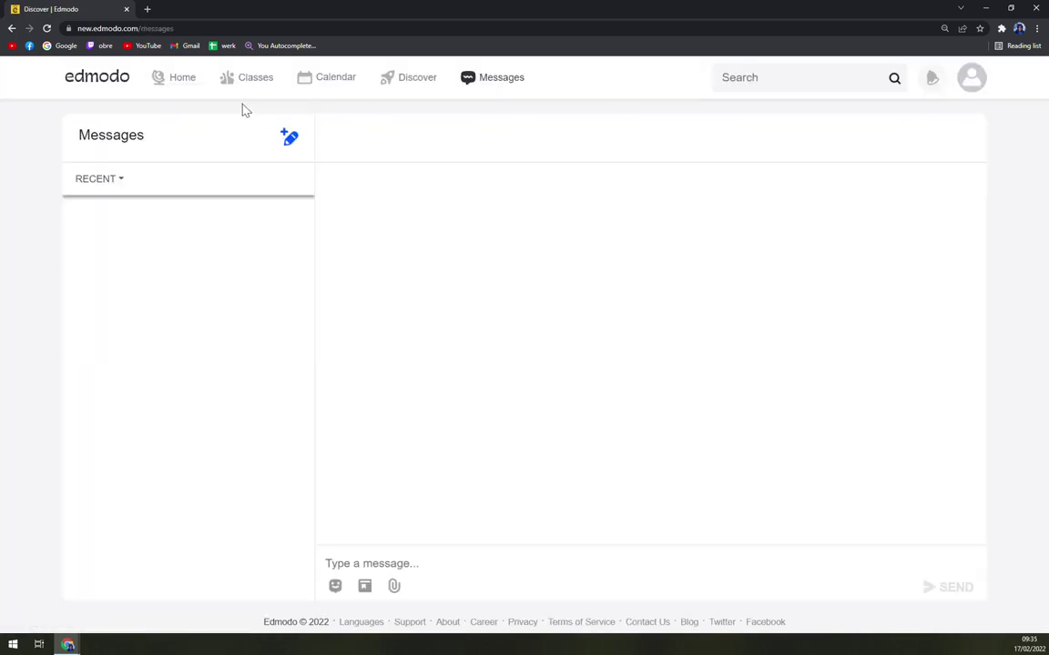
{"action": "left_click", "coordinate": [182, 79]}
{"action": "left_click", "coordinate": [258, 79]}
{"action": "left_click", "coordinate": [176, 77]}
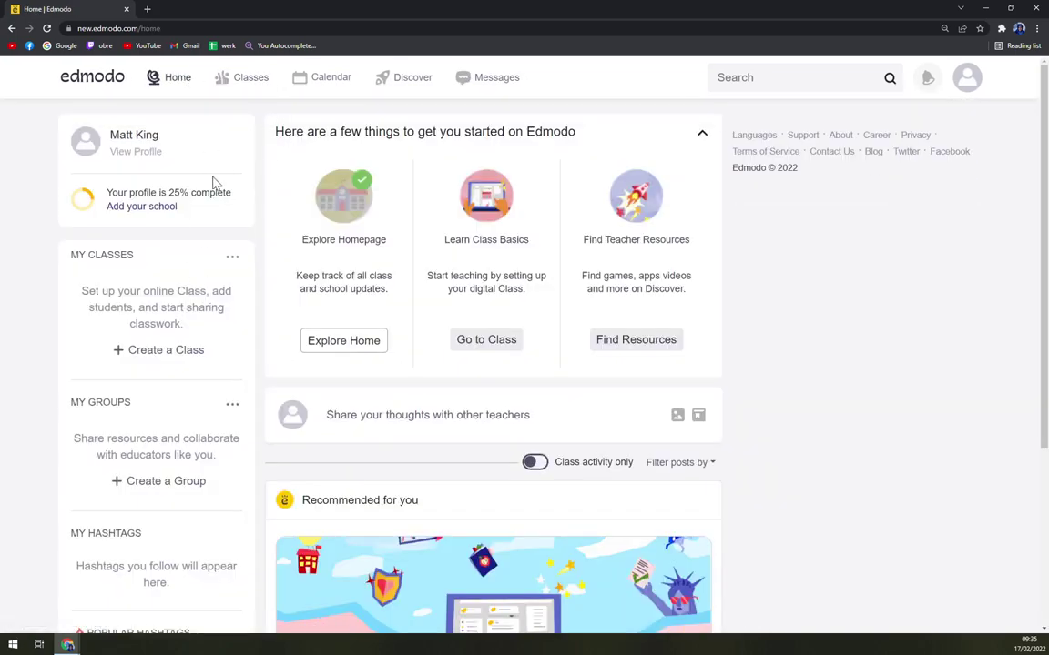
Search for a school in the Change School dialog, trying Ružomberok, then Bratislava.
{"action": "left_click", "coordinate": [164, 208]}
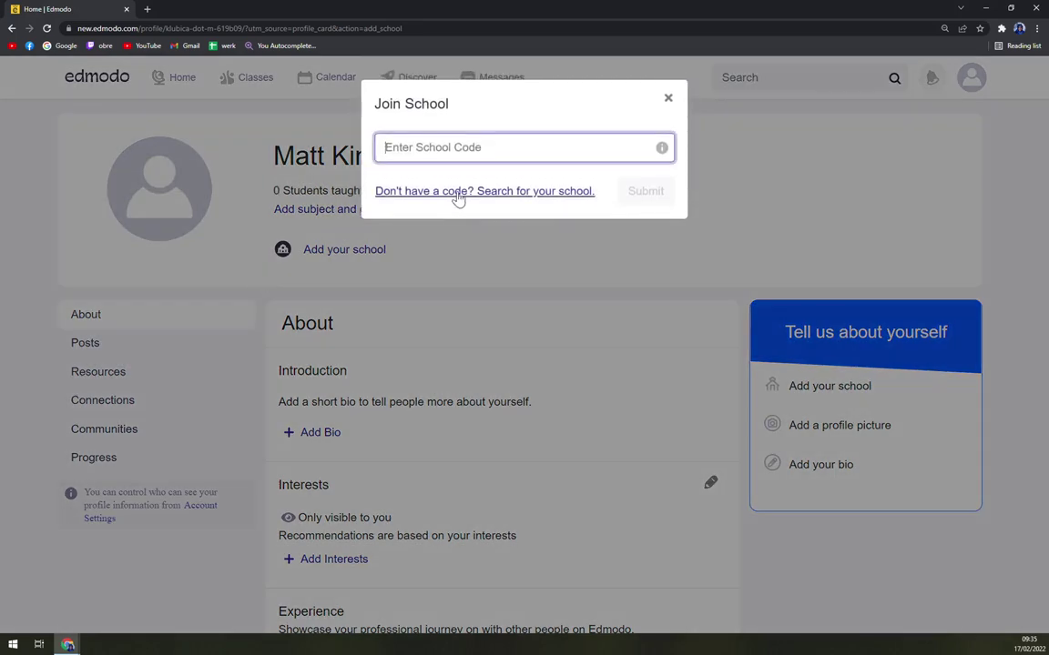
{"action": "left_click", "coordinate": [529, 196]}
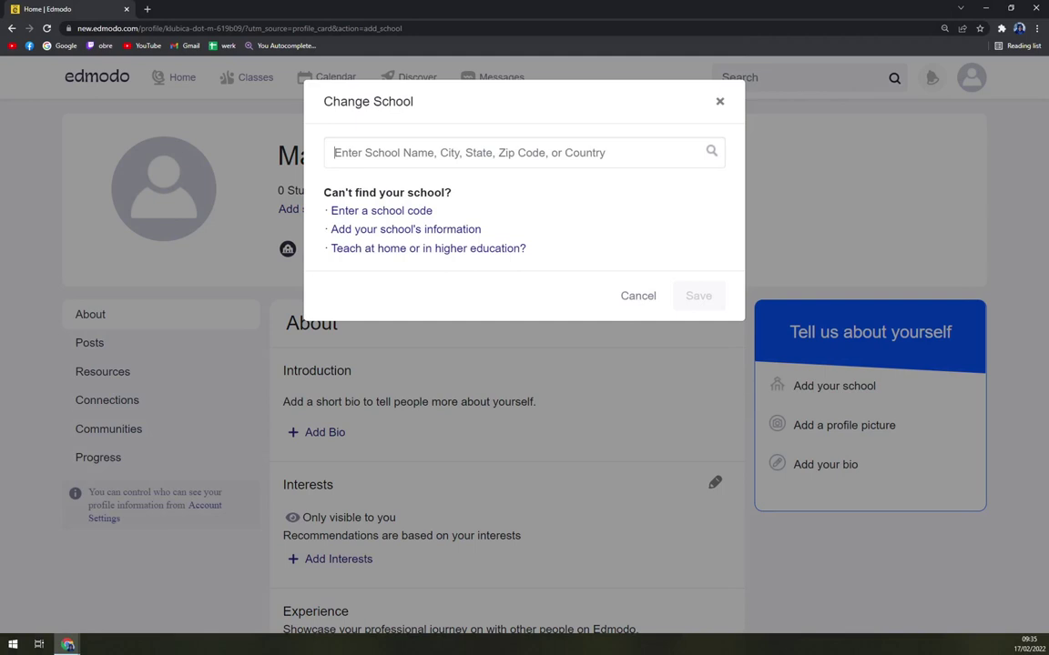
{"action": "type", "text": "Ruđ"}
{"action": "key", "text": "BackSpace"}
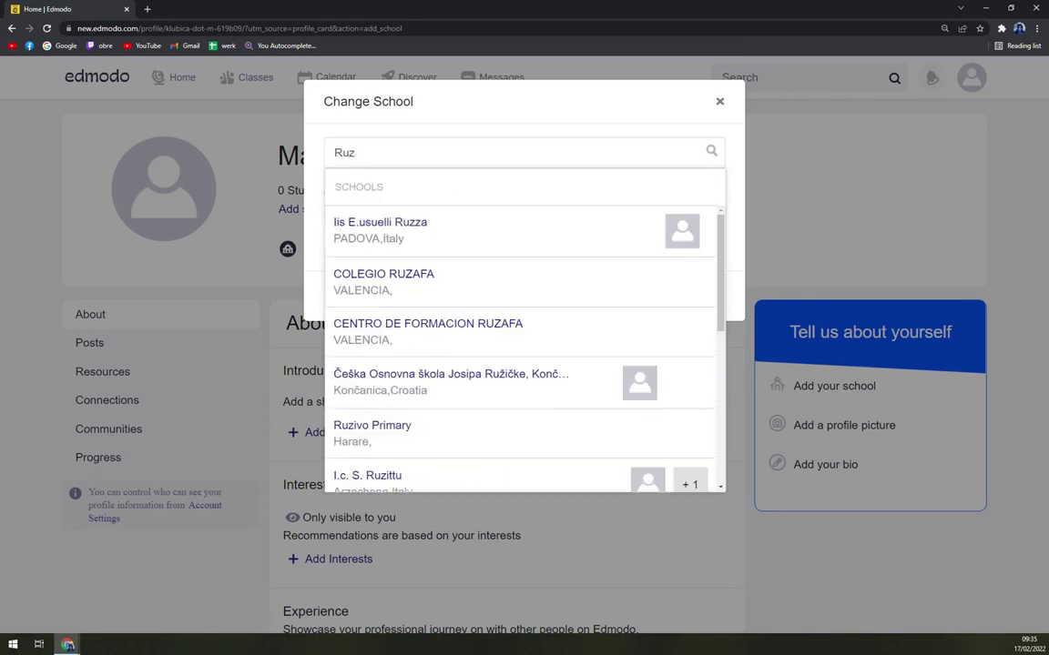
{"action": "type", "text": "žomberok"}
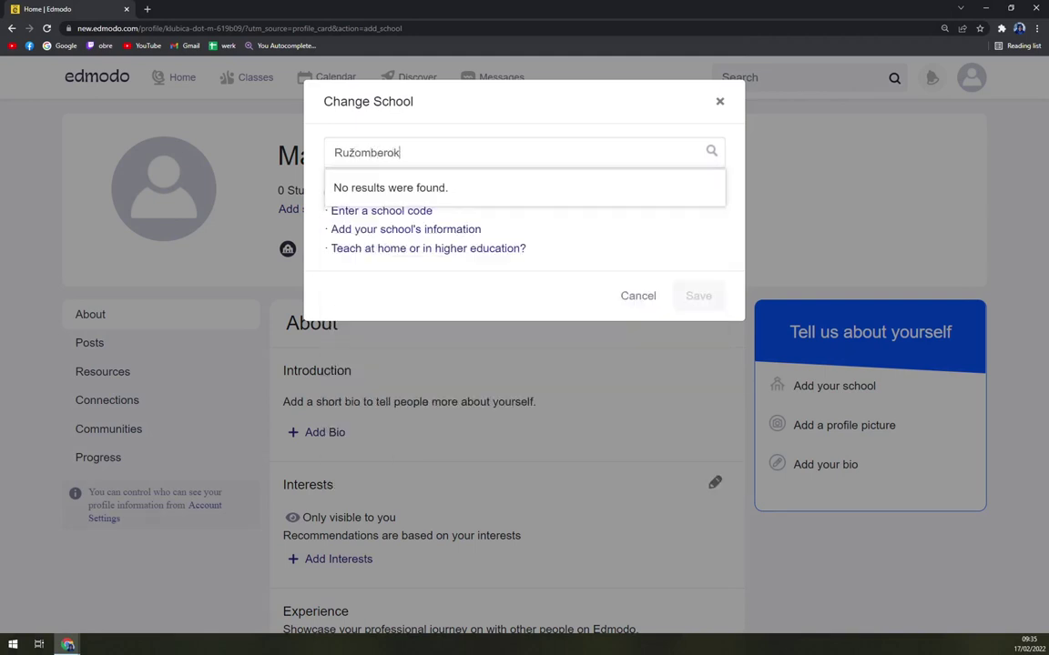
{"action": "key", "text": "ctrl+a"}
{"action": "key", "text": "BackSpace"}
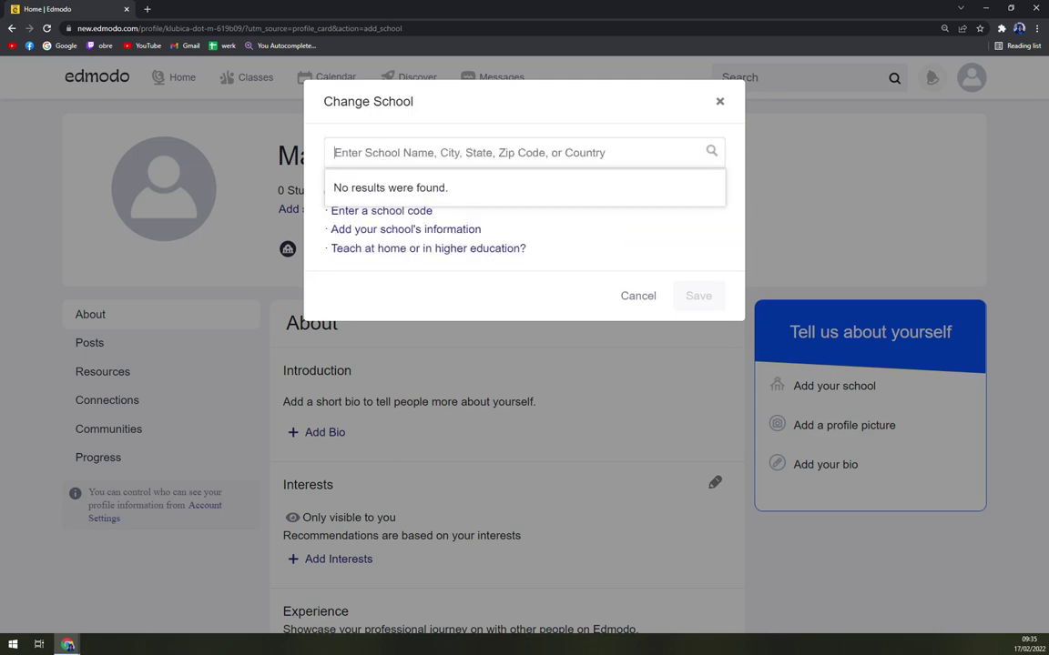
{"action": "type", "text": "Bratislava"}
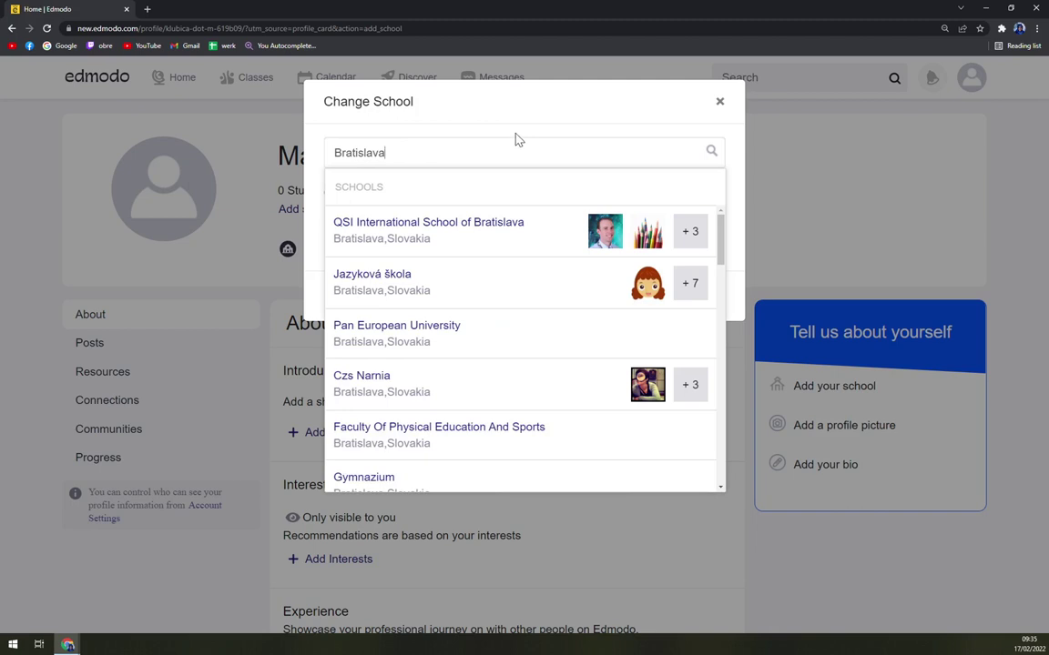
Scroll through the Bratislava school results.
{"action": "scroll", "coordinate": [565, 356], "scroll_direction": "down", "scroll_amount": 3}
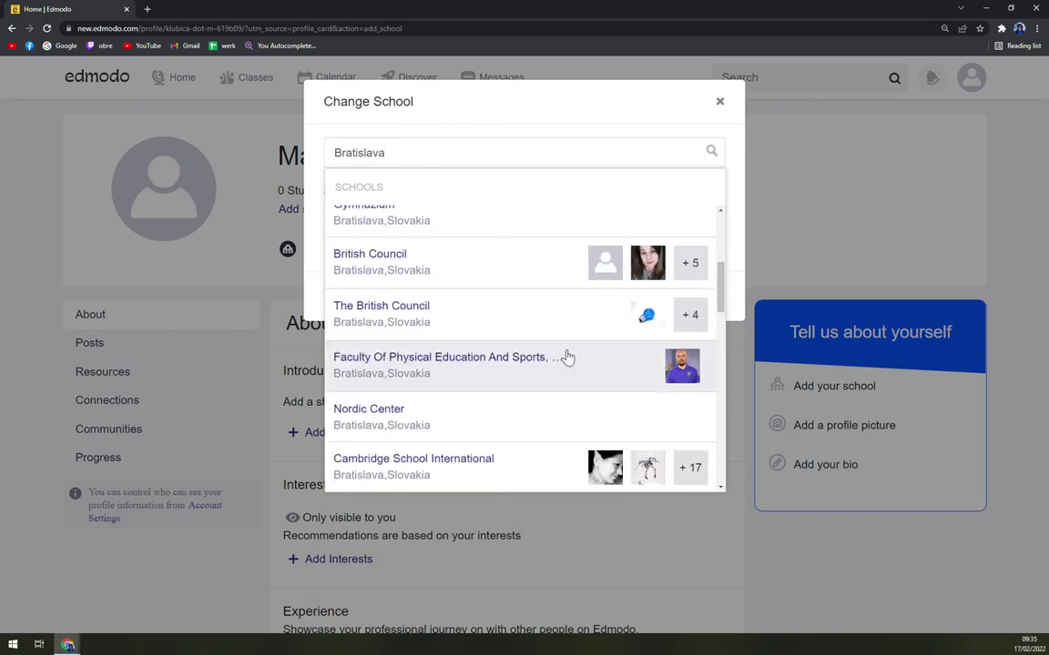
{"action": "scroll", "coordinate": [565, 357], "scroll_direction": "down", "scroll_amount": 5}
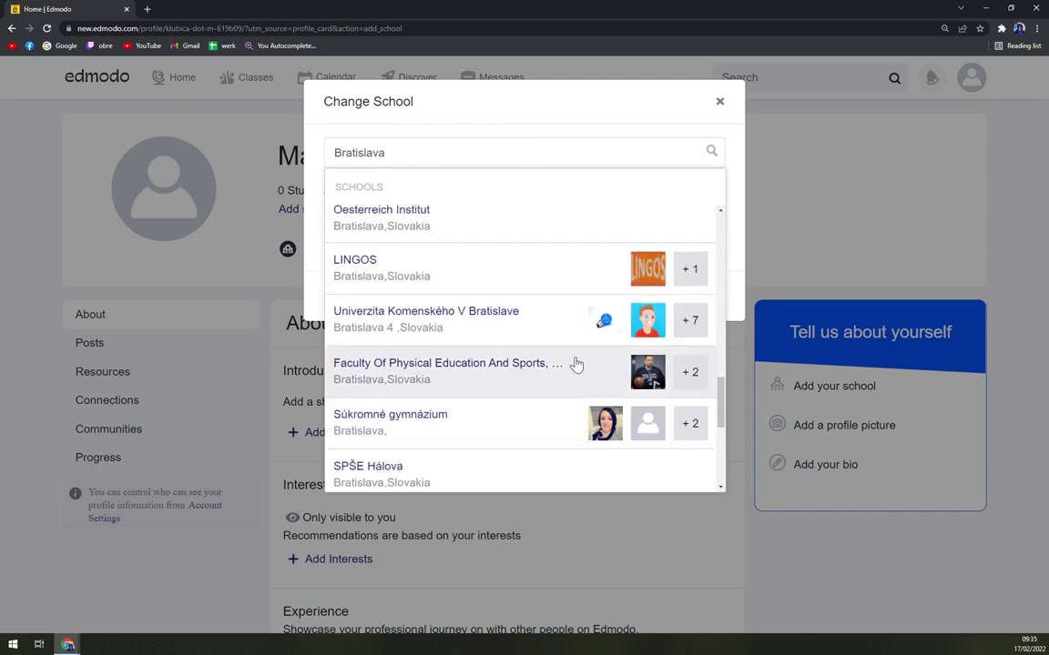
{"action": "scroll", "coordinate": [491, 410], "scroll_direction": "up", "scroll_amount": 5}
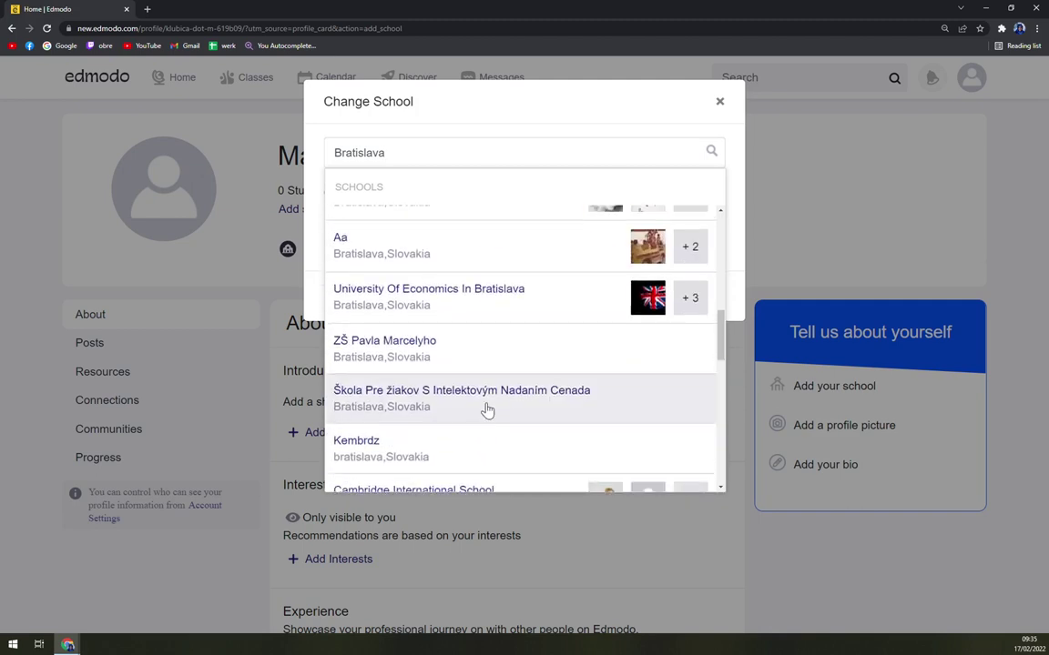
{"action": "scroll", "coordinate": [509, 373], "scroll_direction": "up", "scroll_amount": 3}
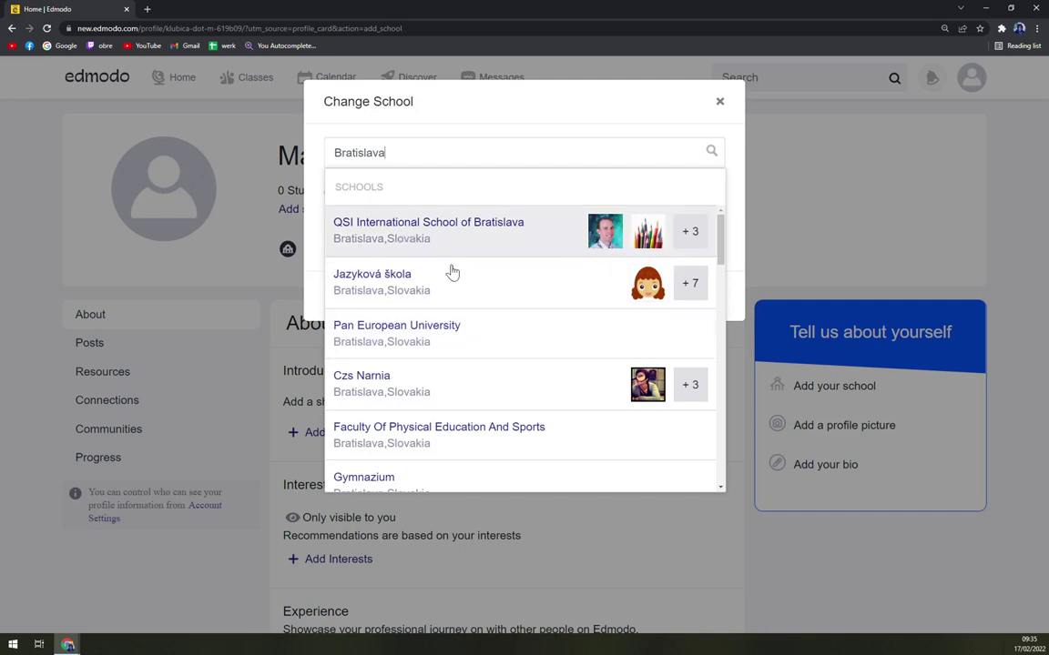
{"action": "scroll", "coordinate": [514, 234], "scroll_direction": "down", "scroll_amount": 10}
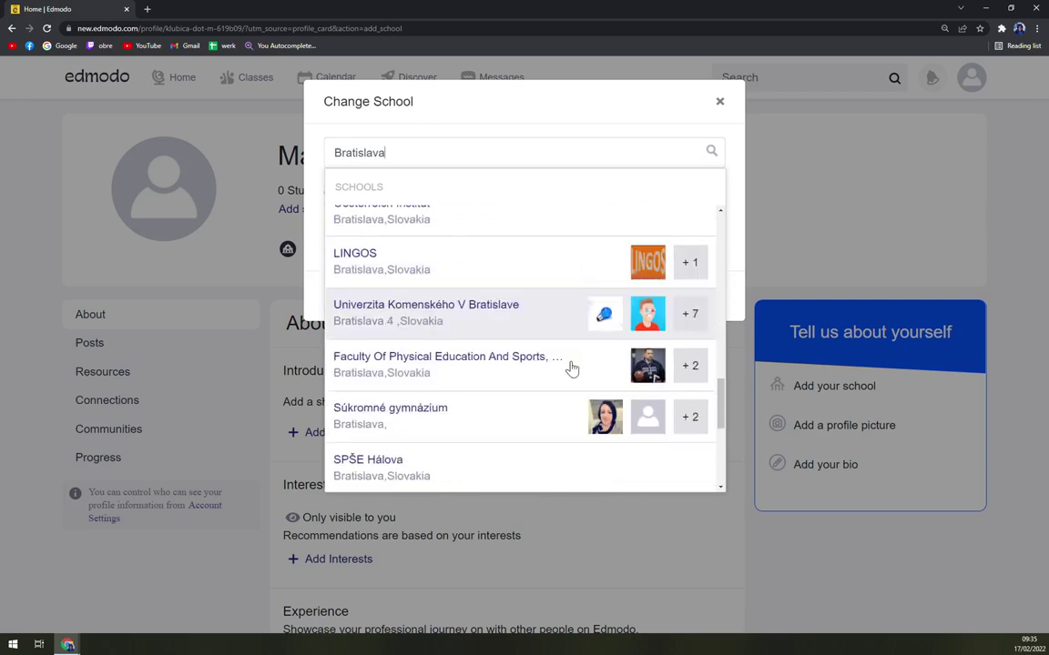
{"action": "scroll", "coordinate": [515, 358], "scroll_direction": "down", "scroll_amount": 2}
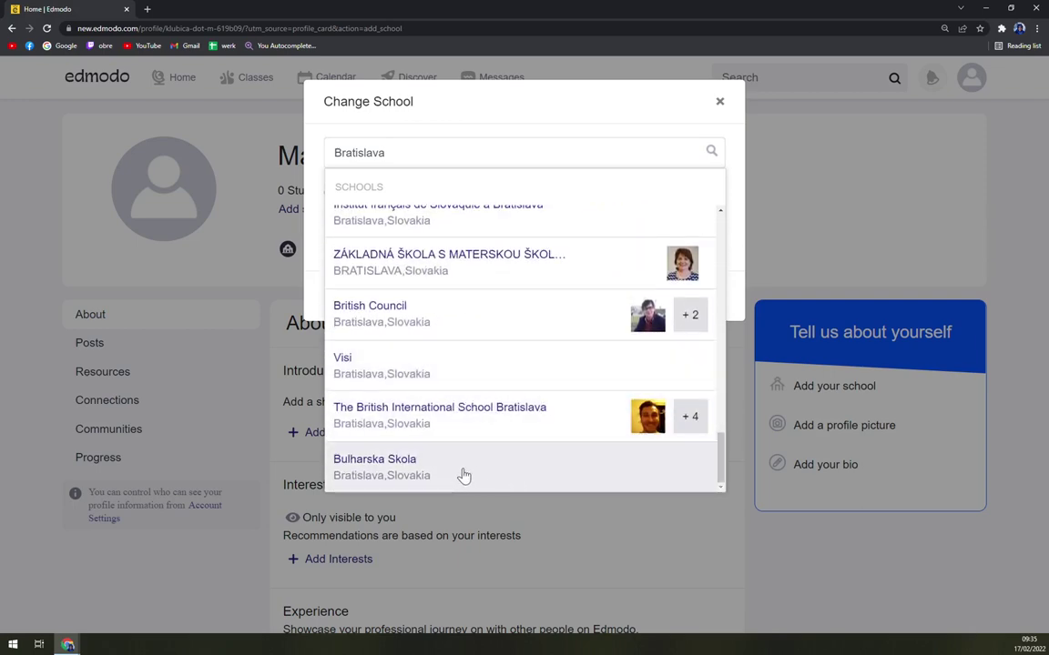
{"action": "scroll", "coordinate": [459, 475], "scroll_direction": "up", "scroll_amount": 4}
{"action": "scroll", "coordinate": [455, 332], "scroll_direction": "up", "scroll_amount": 5}
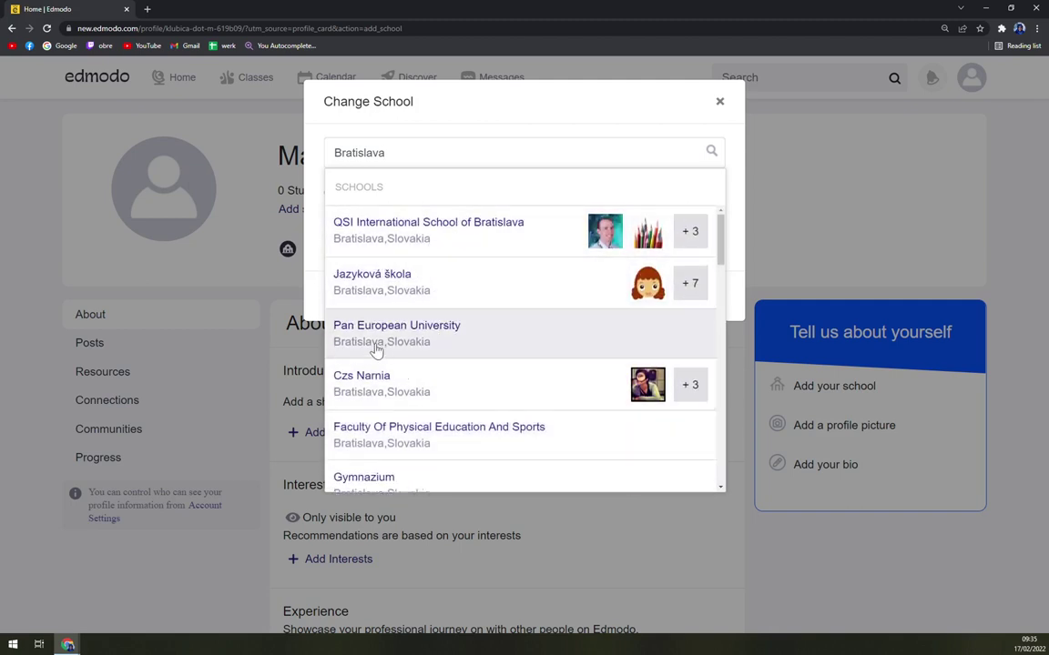
Close the school search and, from Home, start a new class named 'Slovak language'.
{"action": "left_click", "coordinate": [720, 103]}
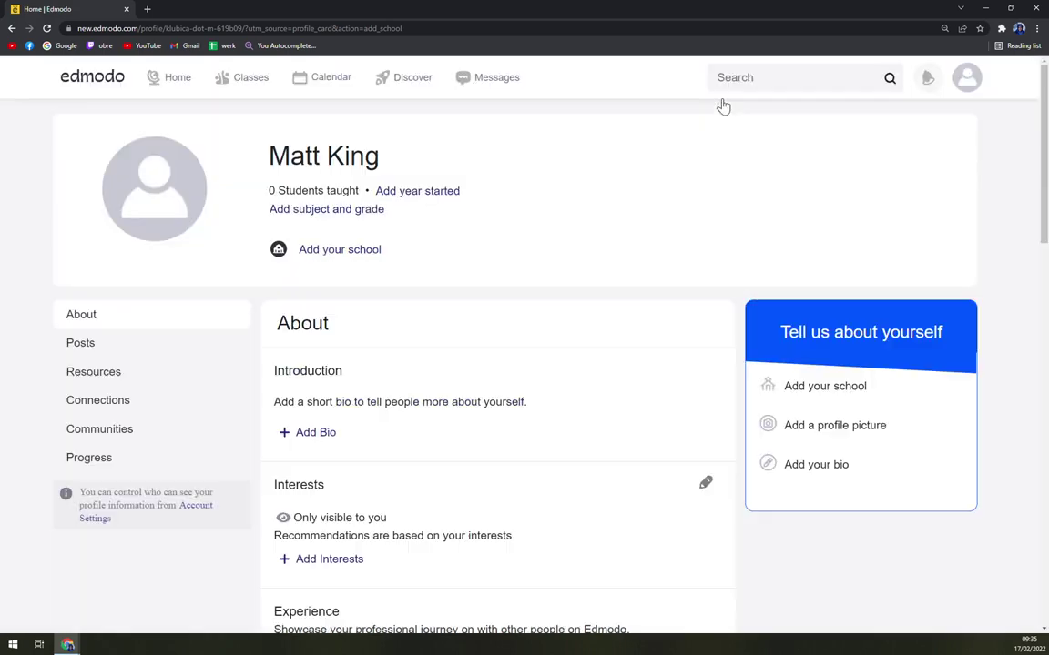
{"action": "left_click", "coordinate": [171, 79]}
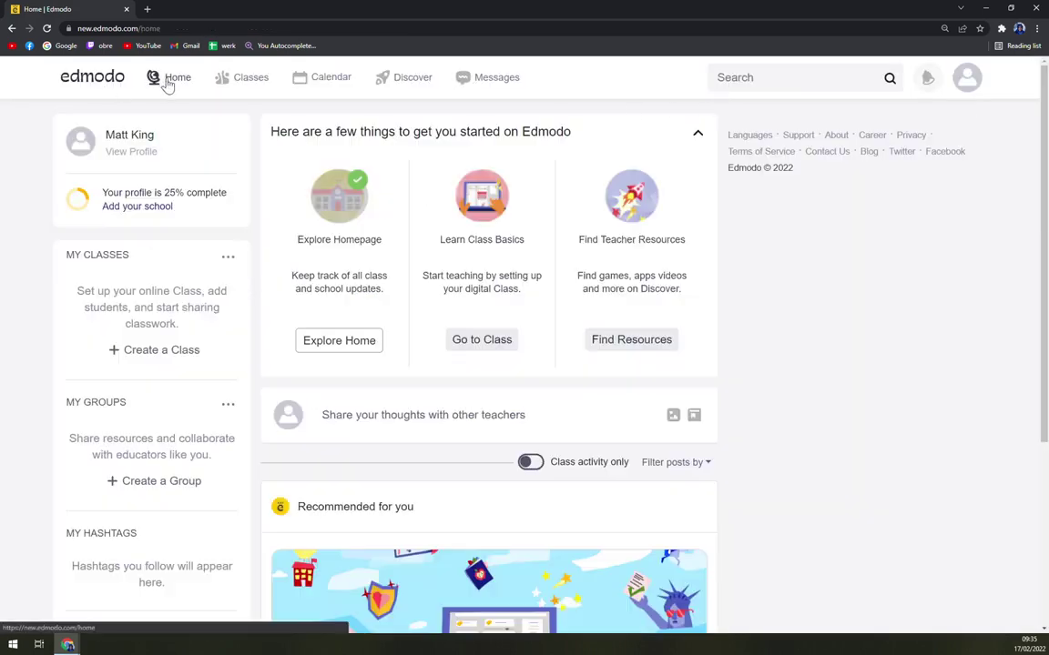
{"action": "left_click", "coordinate": [159, 351]}
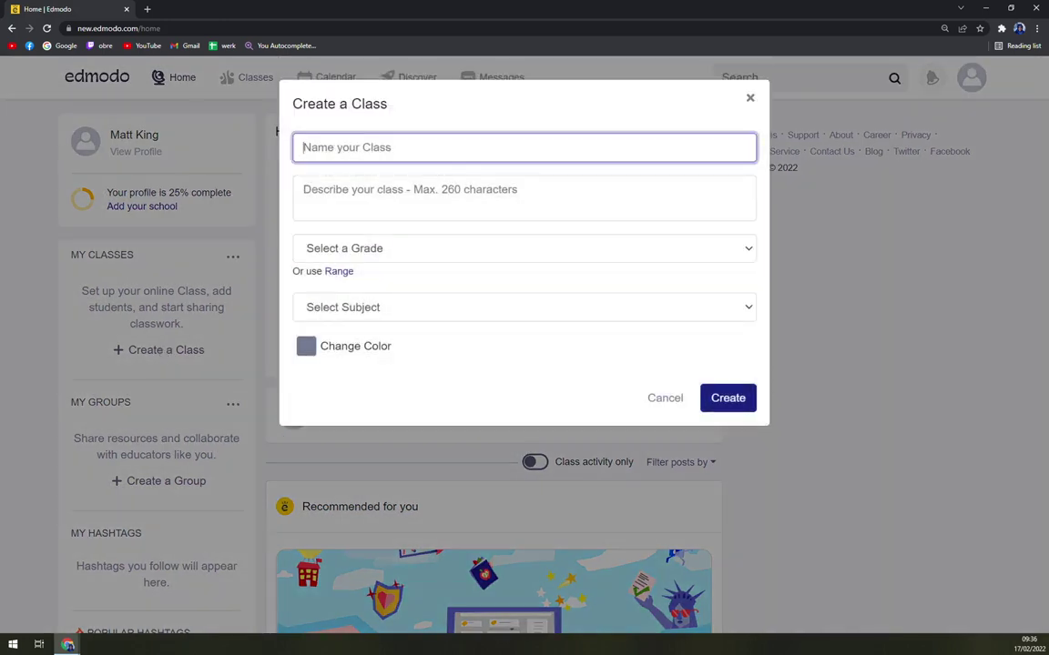
{"action": "type", "text": "Slovak language"}
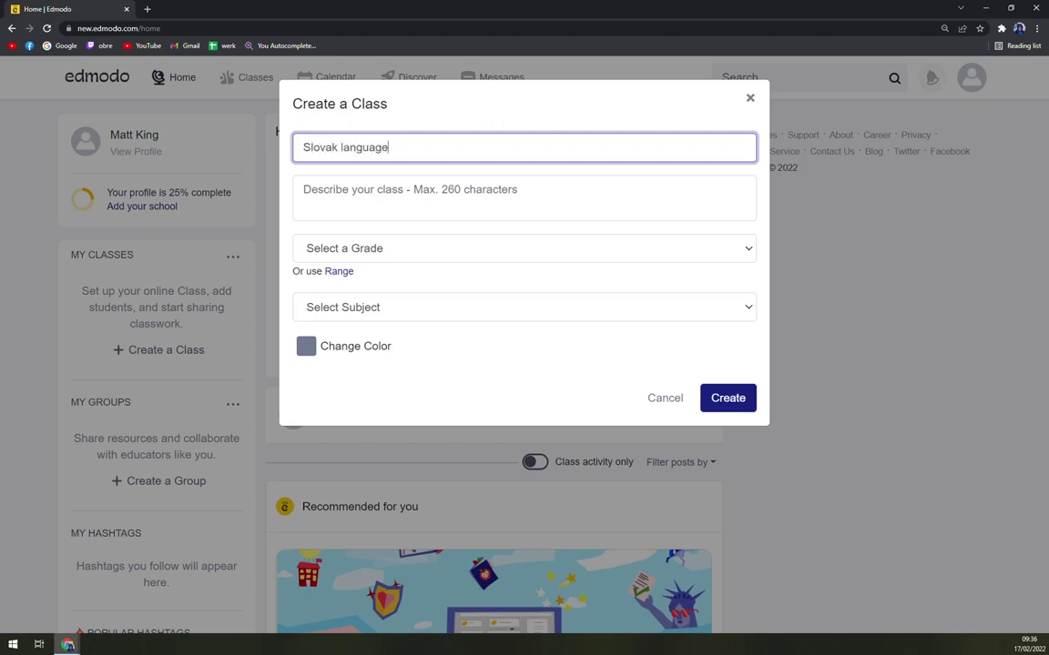
{"action": "left_click", "coordinate": [523, 197]}
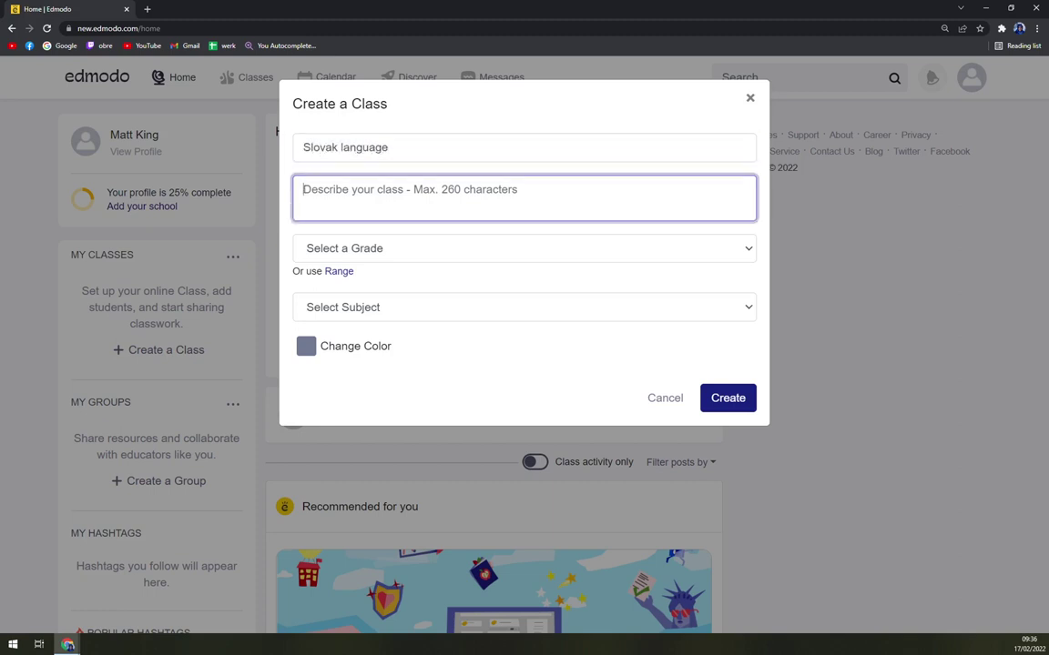
Set the class to 5th Grade, Language Arts, with Speech as the sub-subject.
{"action": "left_click", "coordinate": [424, 251]}
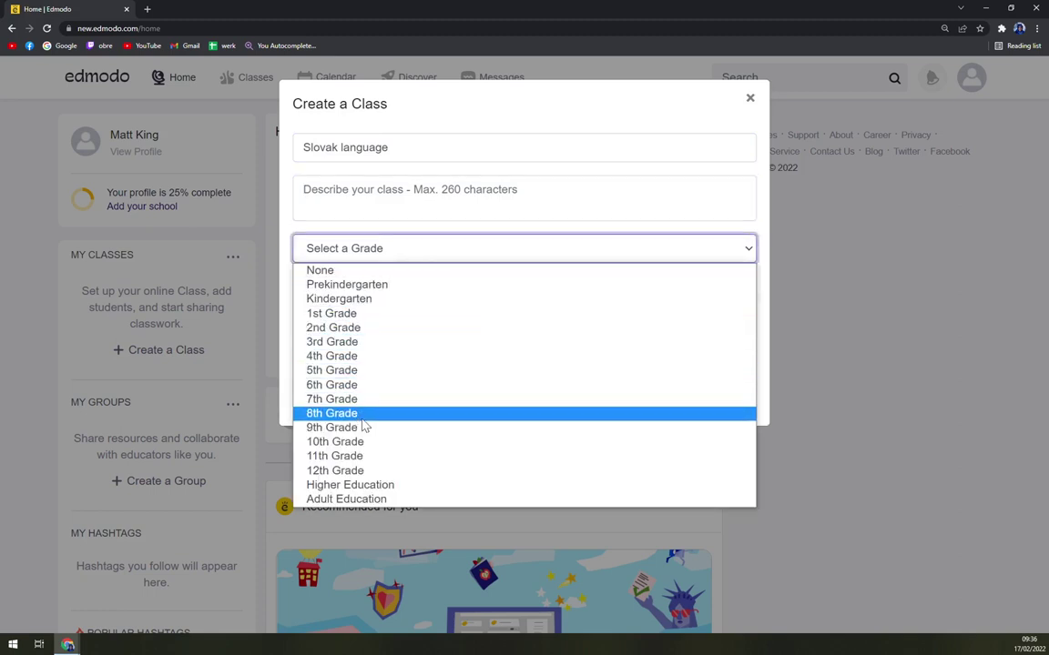
{"action": "left_click", "coordinate": [373, 372]}
{"action": "left_click", "coordinate": [387, 309]}
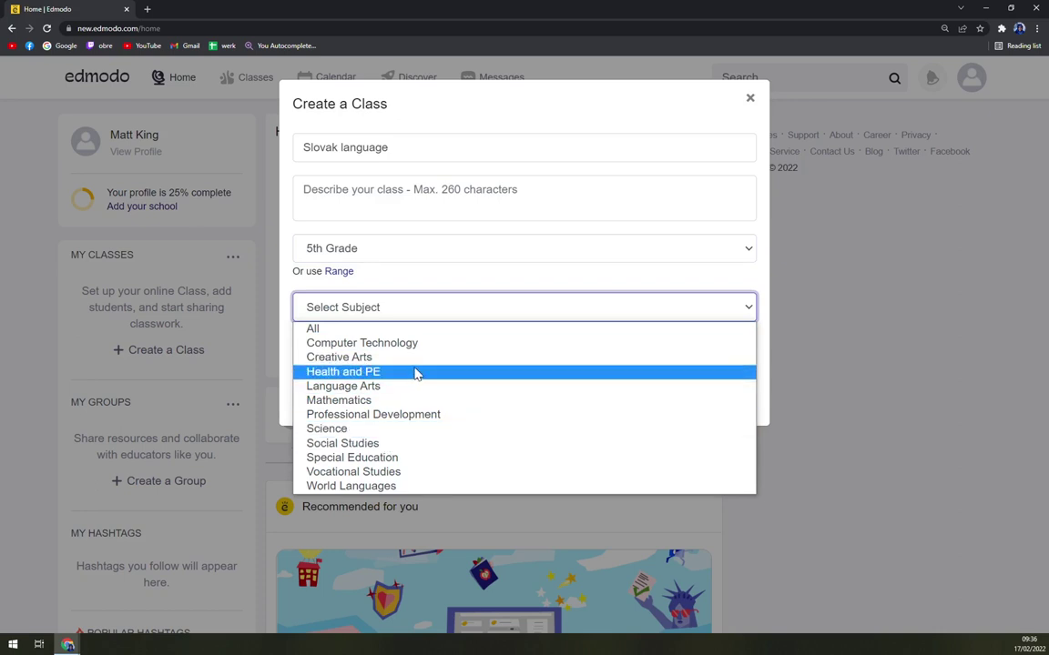
{"action": "left_click", "coordinate": [384, 386]}
{"action": "left_click", "coordinate": [409, 355]}
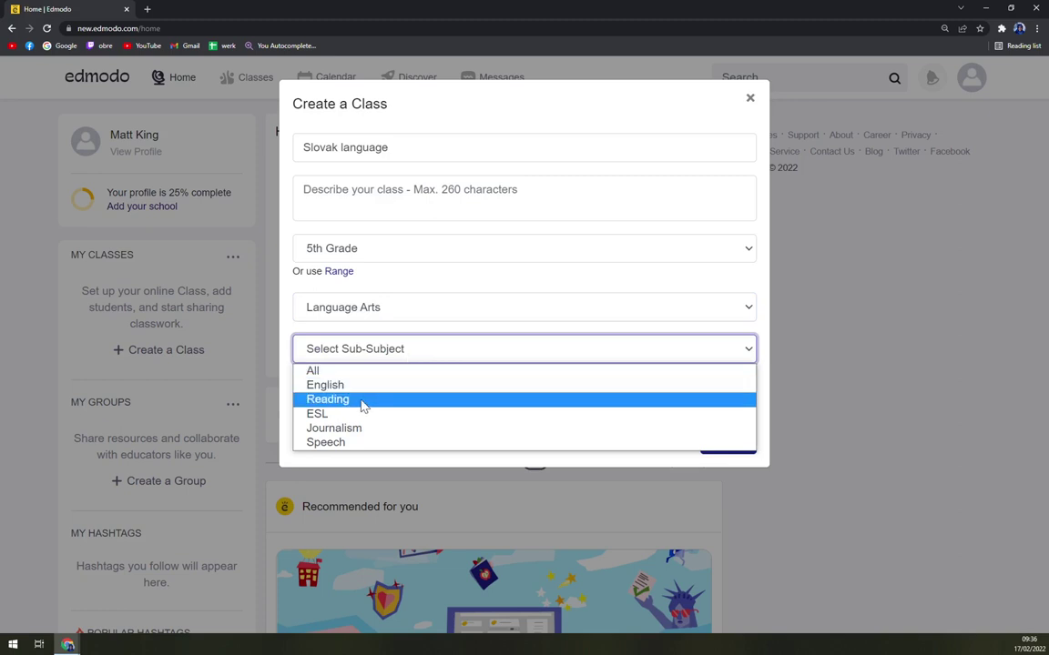
{"action": "left_click", "coordinate": [346, 443]}
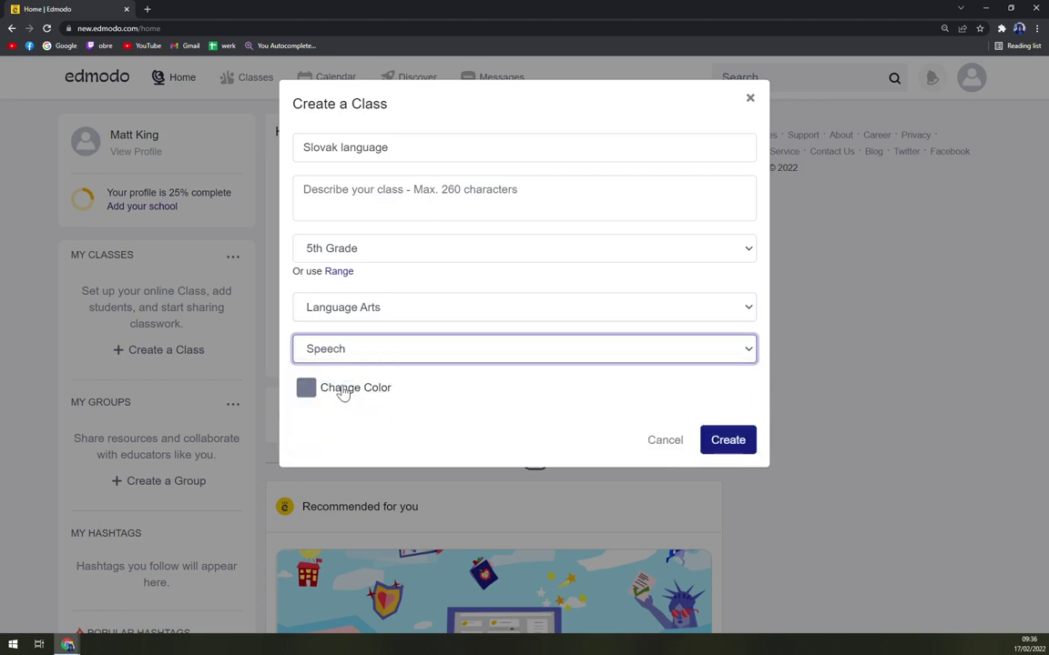
Create the Slovak language class and dismiss its introduction, tour and welcome pop-ups.
{"action": "left_click", "coordinate": [738, 448]}
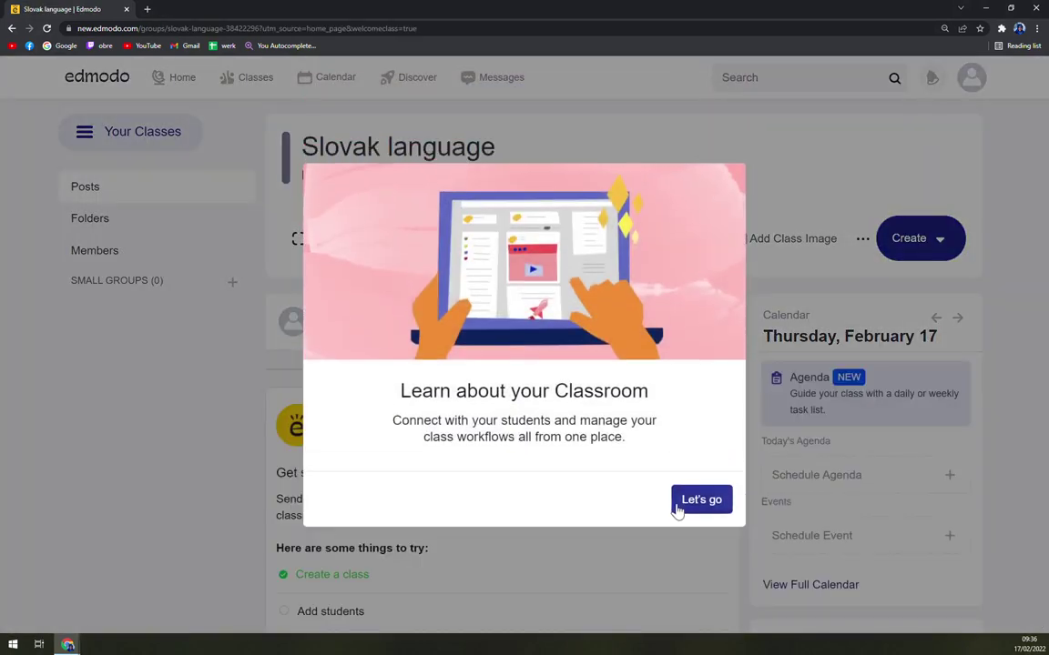
{"action": "left_click", "coordinate": [701, 501]}
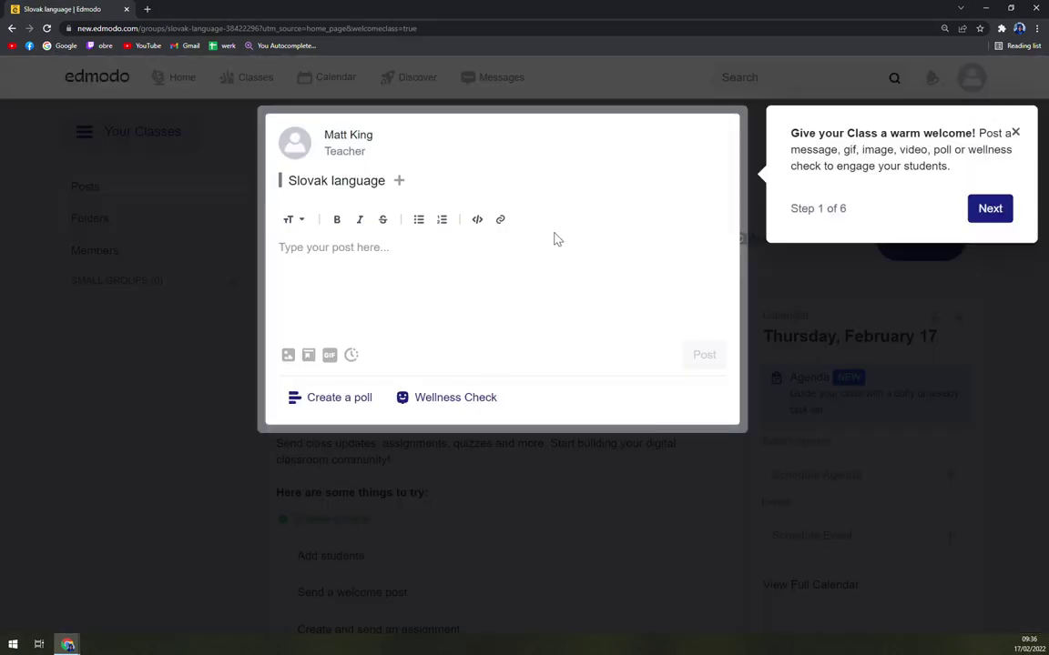
{"action": "left_click", "coordinate": [1015, 133]}
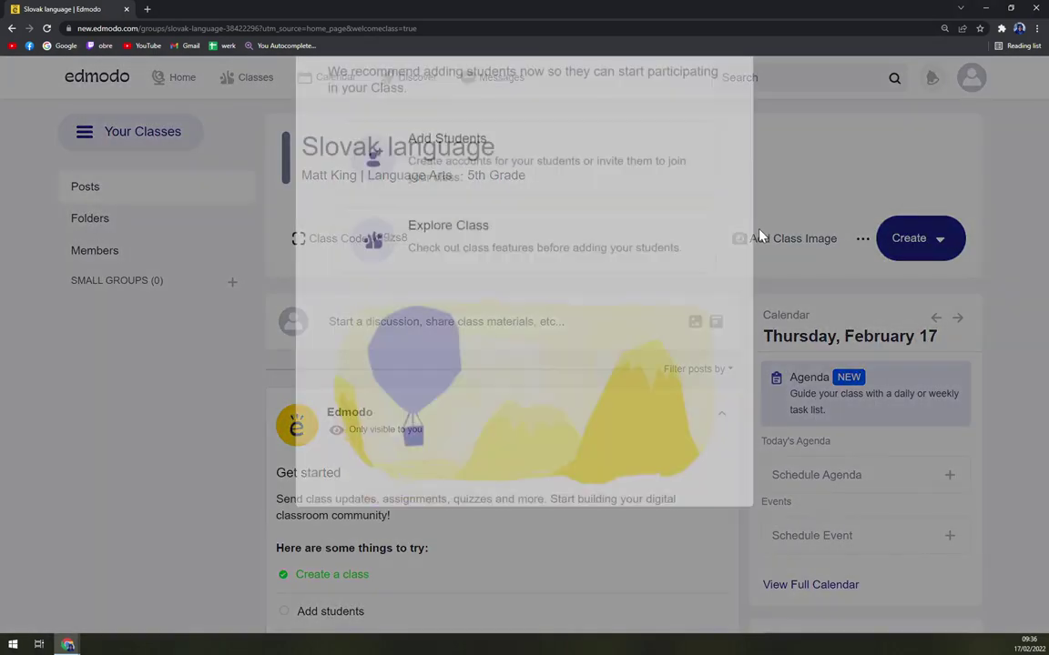
{"action": "left_click", "coordinate": [734, 99]}
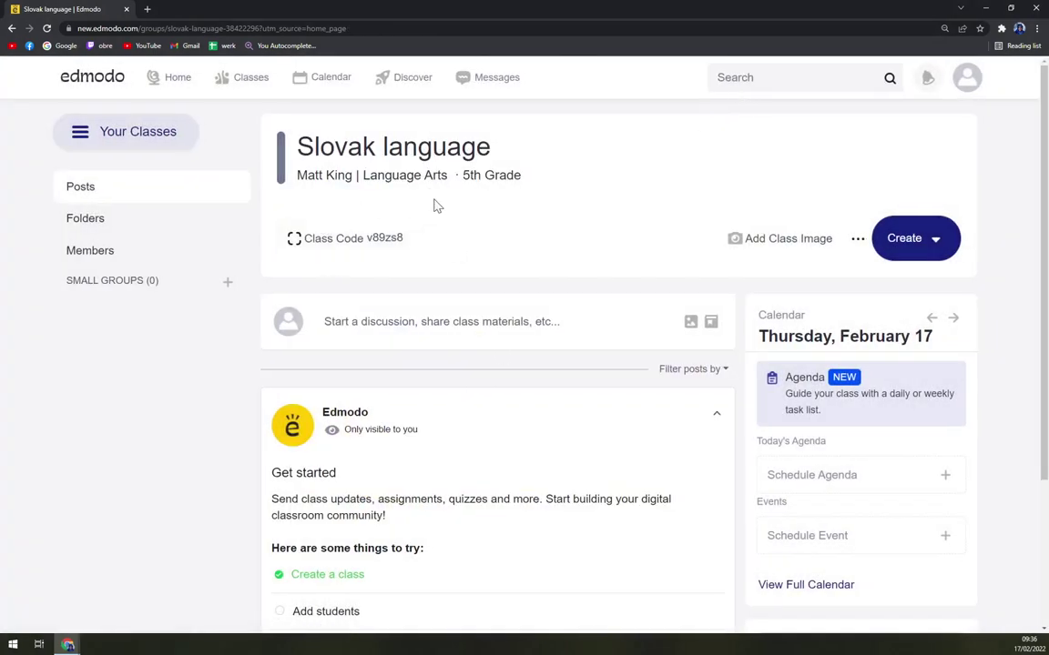
{"action": "scroll", "coordinate": [482, 292], "scroll_direction": "down", "scroll_amount": 2}
Preview a February 18 calendar event and task without saving, then go to My Classes.
{"action": "scroll", "coordinate": [489, 320], "scroll_direction": "up", "scroll_amount": 2}
{"action": "left_click", "coordinate": [334, 82]}
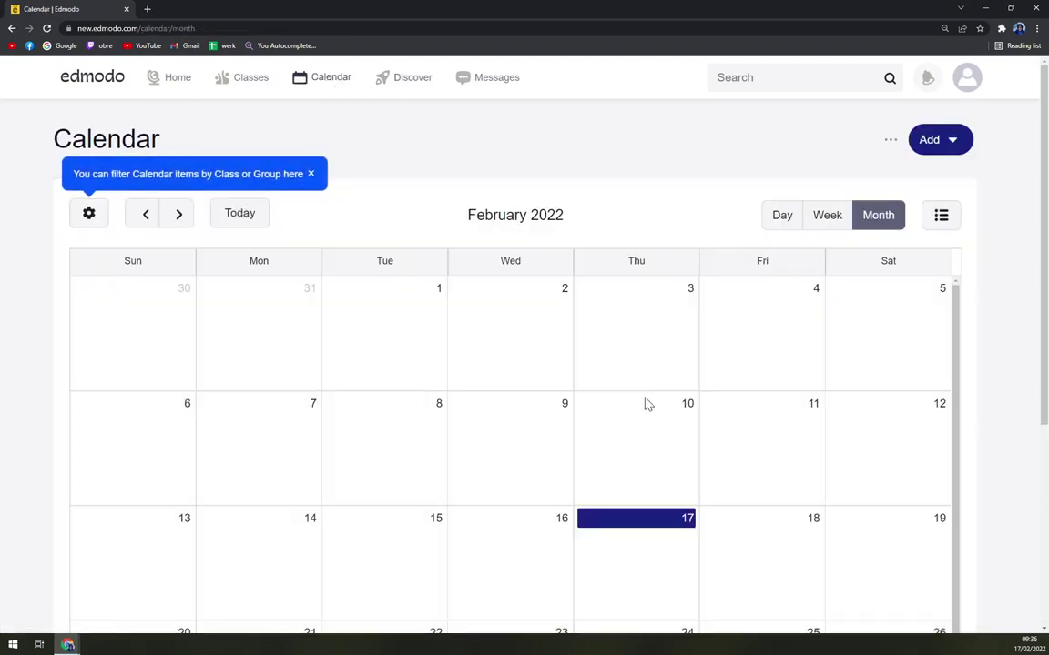
{"action": "scroll", "coordinate": [641, 481], "scroll_direction": "down", "scroll_amount": 1}
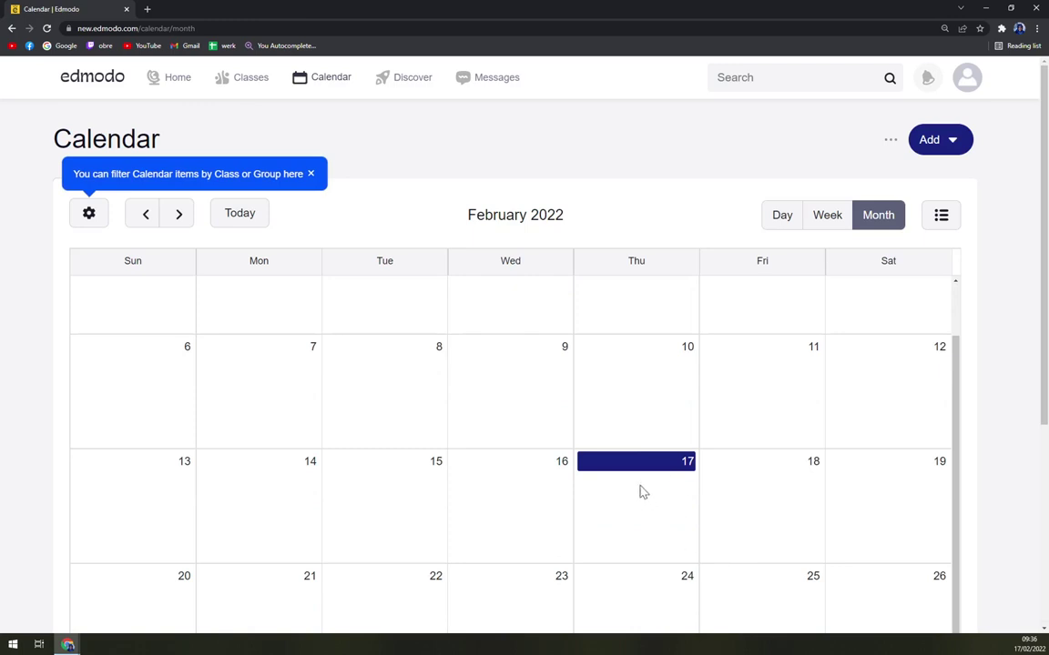
{"action": "left_click", "coordinate": [726, 494]}
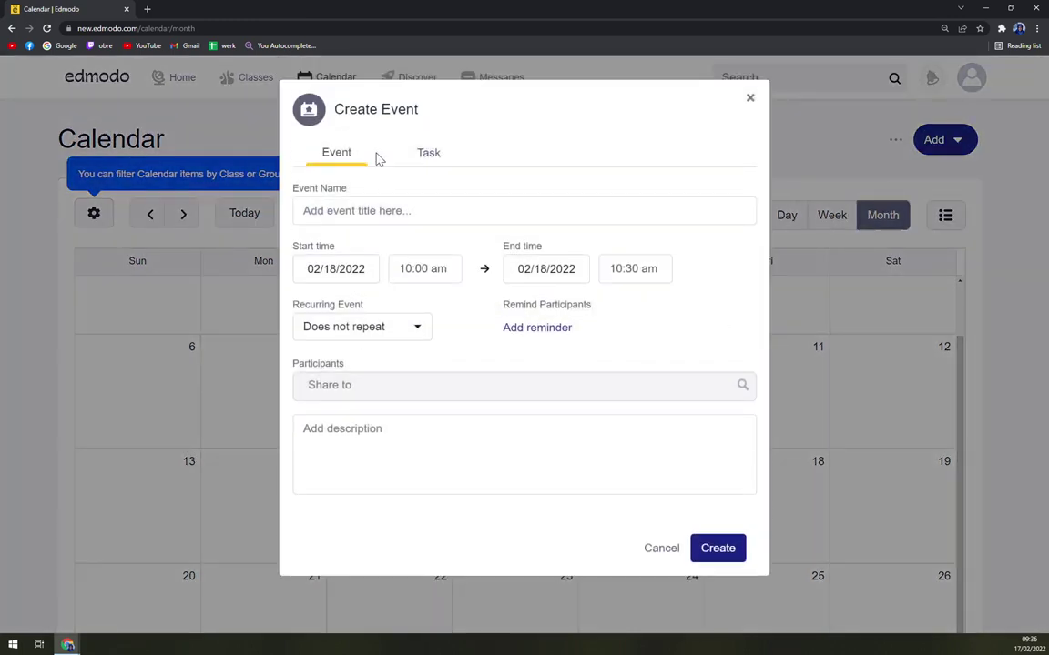
{"action": "left_click", "coordinate": [401, 159]}
{"action": "left_click", "coordinate": [335, 160]}
{"action": "left_click", "coordinate": [750, 97]}
{"action": "left_click", "coordinate": [226, 77]}
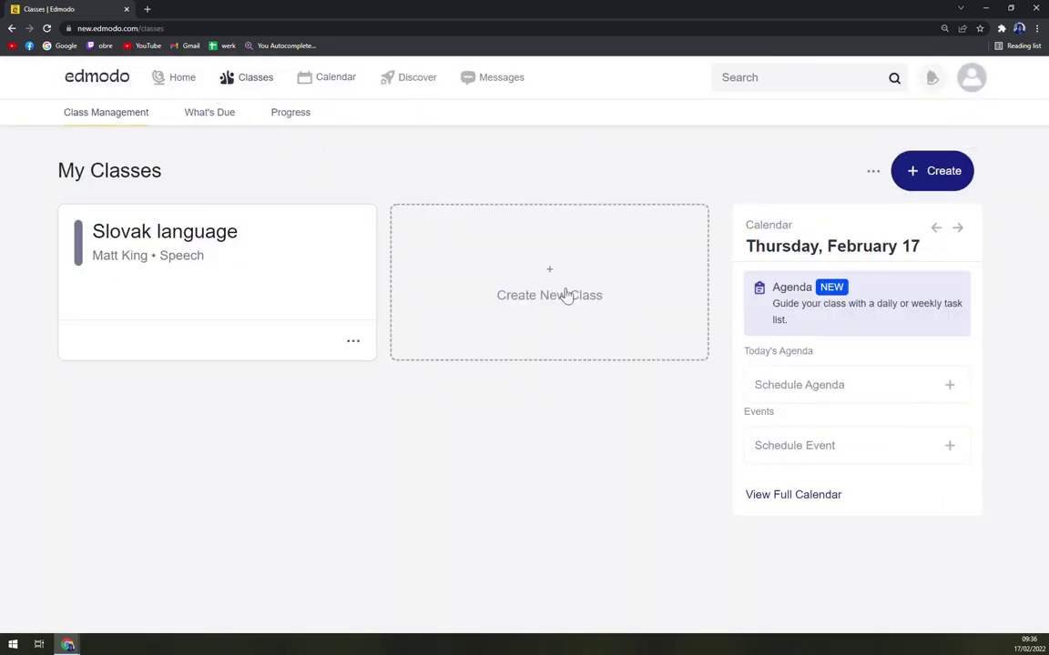
Create 'Science Class' with 9th Grade, Science, Physics sub-subject and red colour.
{"action": "left_click", "coordinate": [496, 295]}
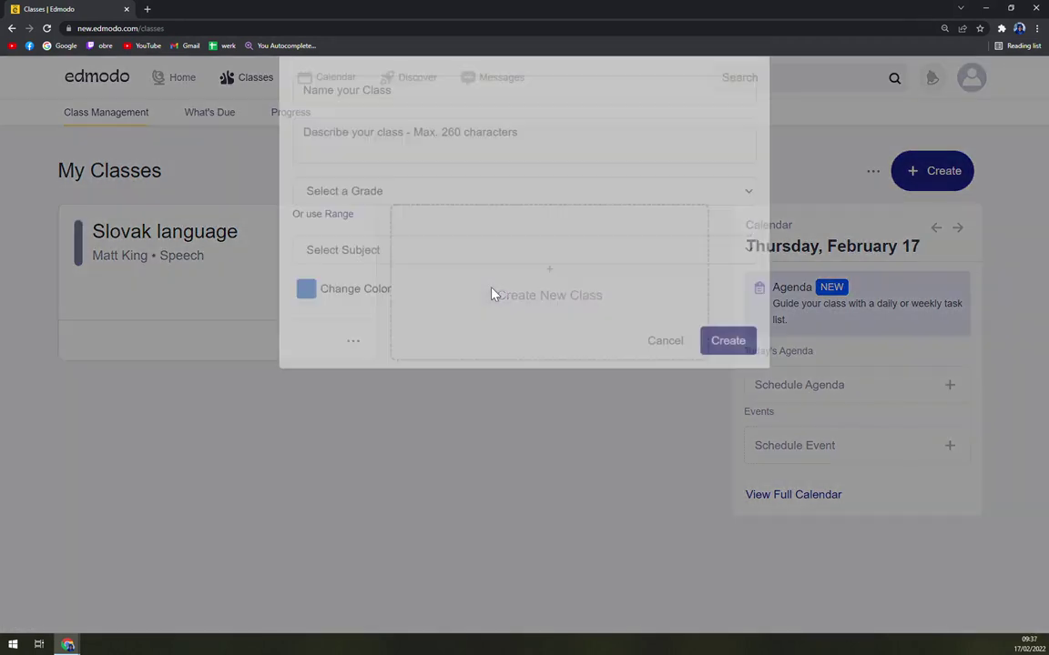
{"action": "type", "text": "Science Class"}
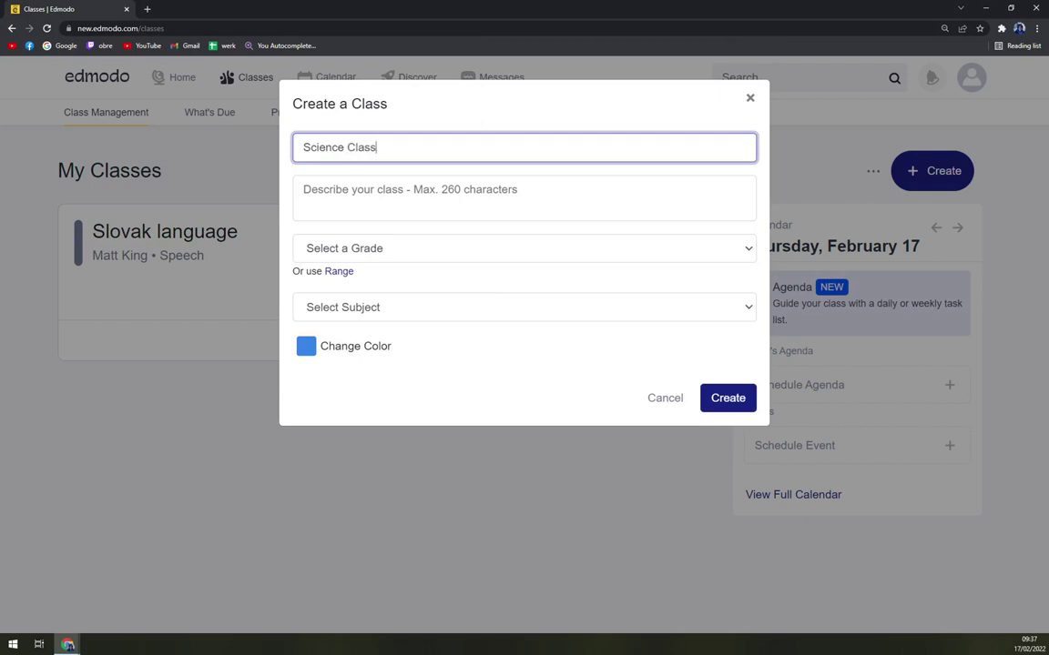
{"action": "key", "text": "Tab"}
{"action": "left_click", "coordinate": [300, 244]}
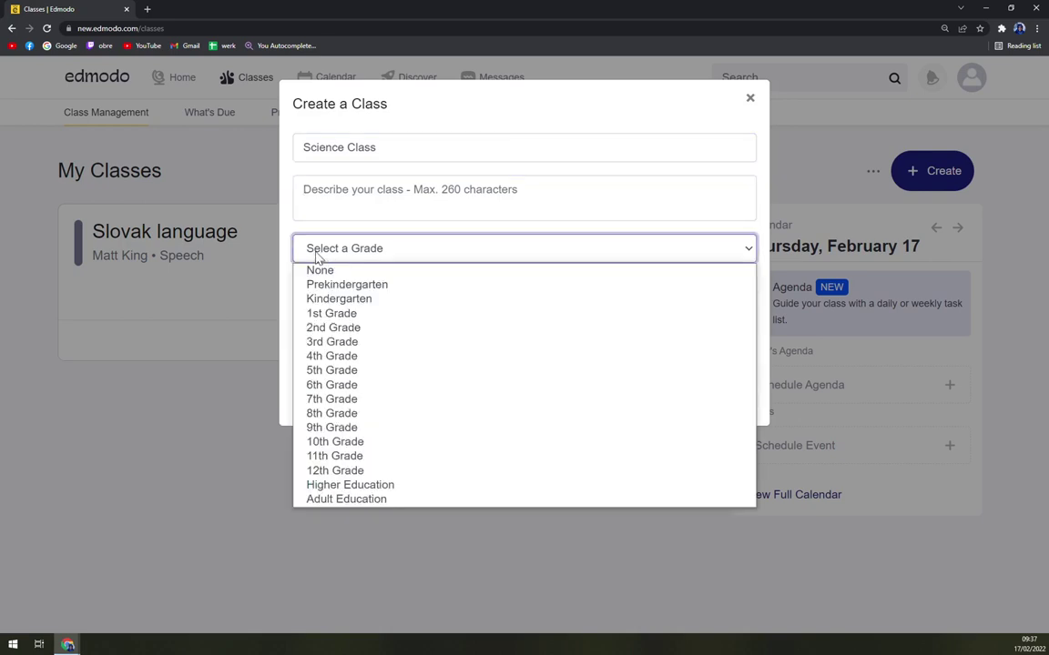
{"action": "left_click", "coordinate": [329, 432]}
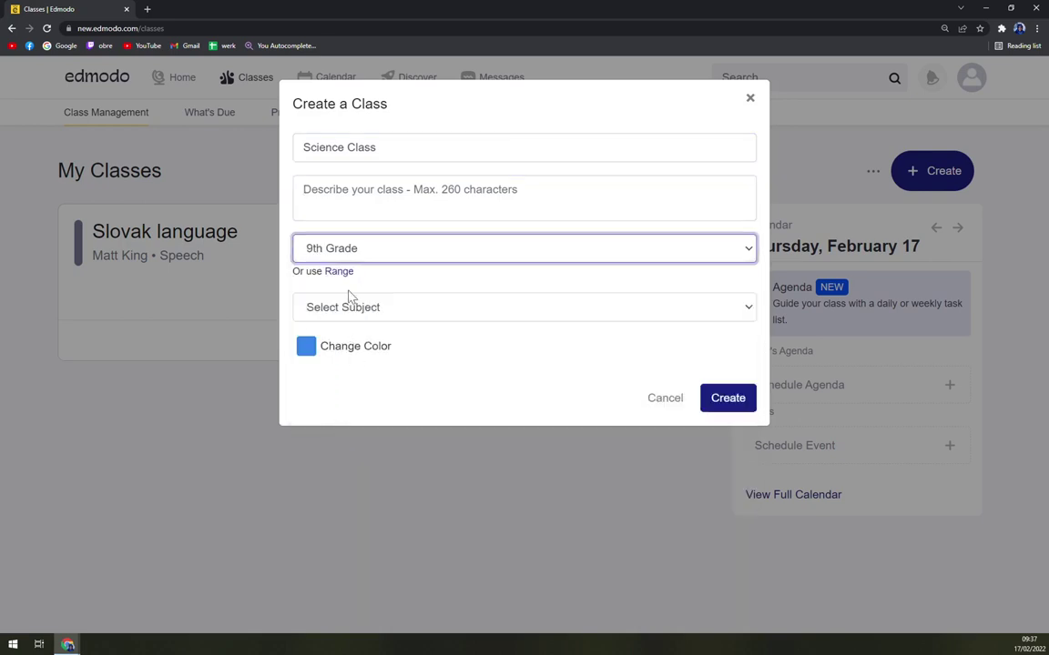
{"action": "left_click", "coordinate": [350, 304]}
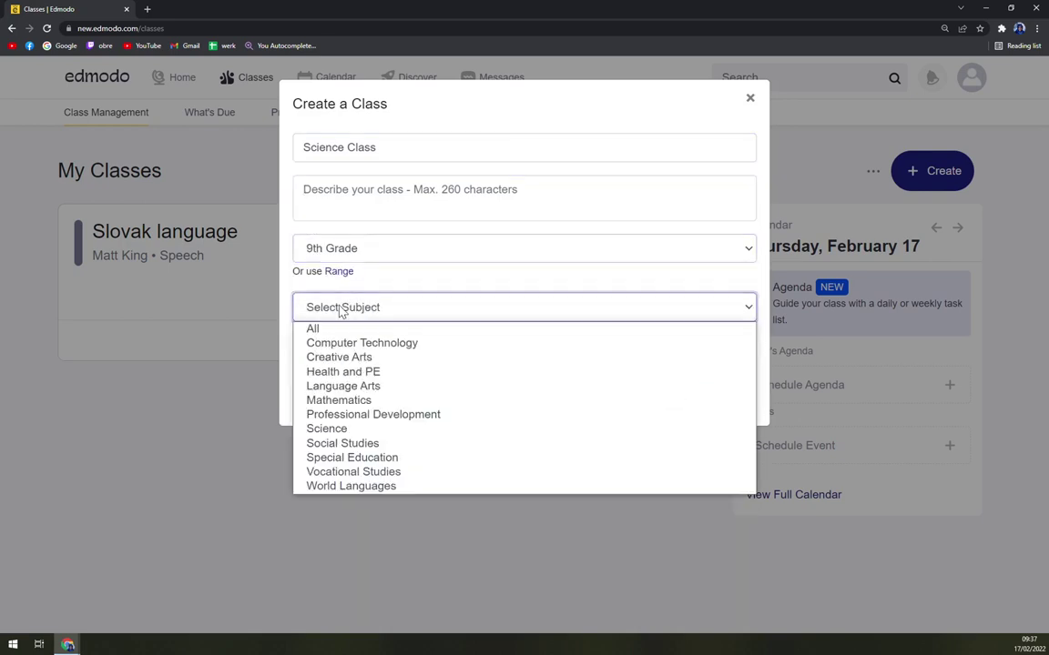
{"action": "left_click", "coordinate": [368, 429]}
{"action": "left_click", "coordinate": [379, 349]}
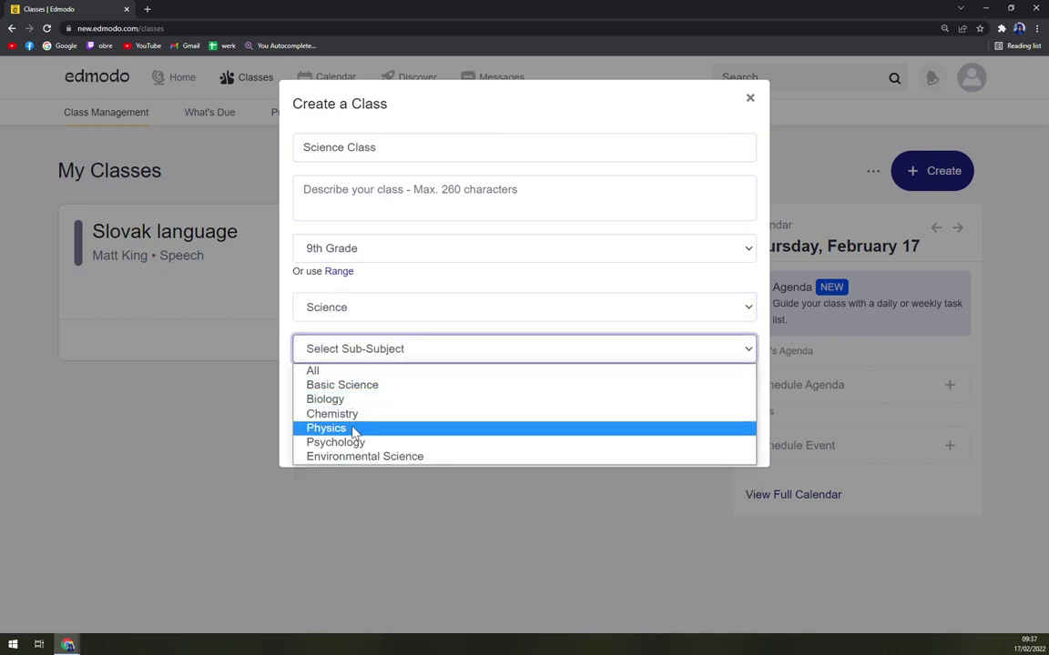
{"action": "left_click", "coordinate": [353, 431]}
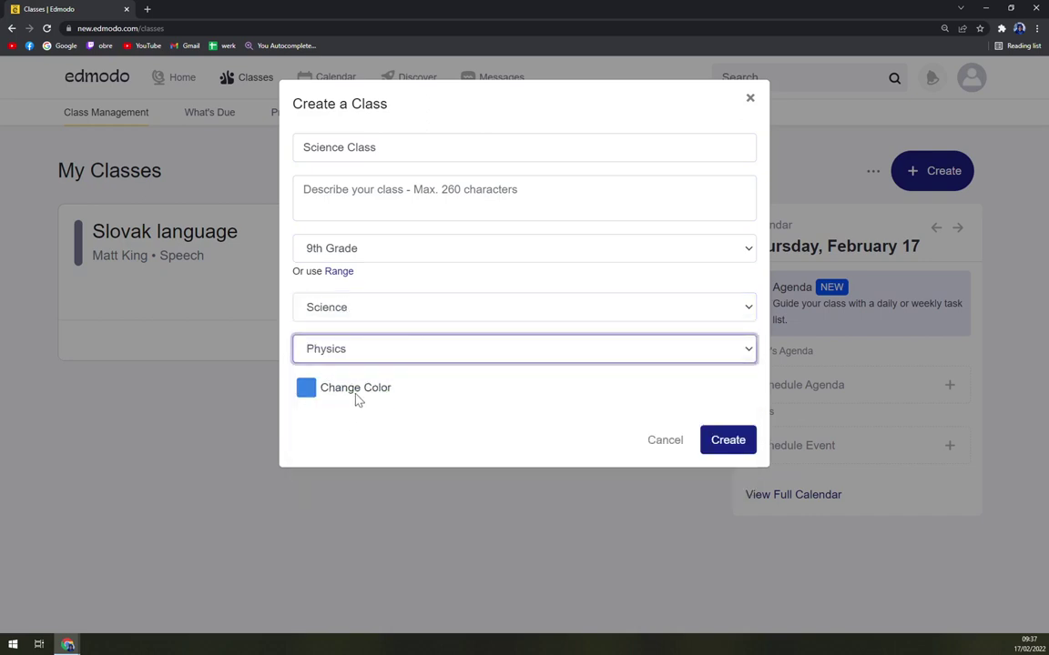
{"action": "left_click", "coordinate": [303, 393]}
{"action": "left_click", "coordinate": [306, 419]}
{"action": "left_click", "coordinate": [506, 535]}
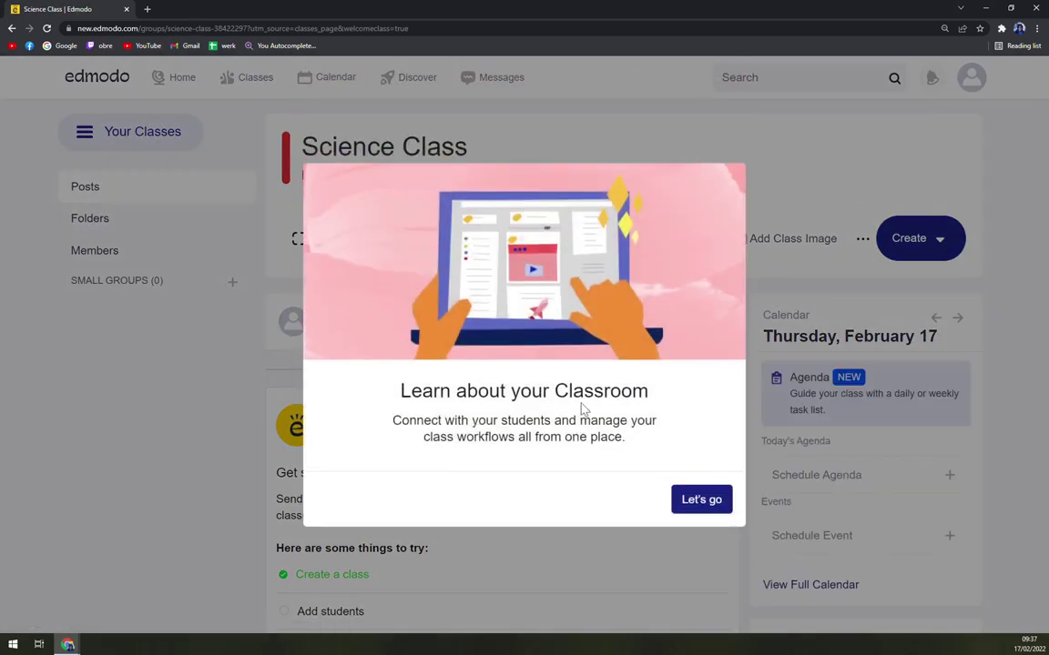
Dismiss the Science Class tour tips, glance at the Add Students email form, and return Home.
{"action": "left_click", "coordinate": [694, 499]}
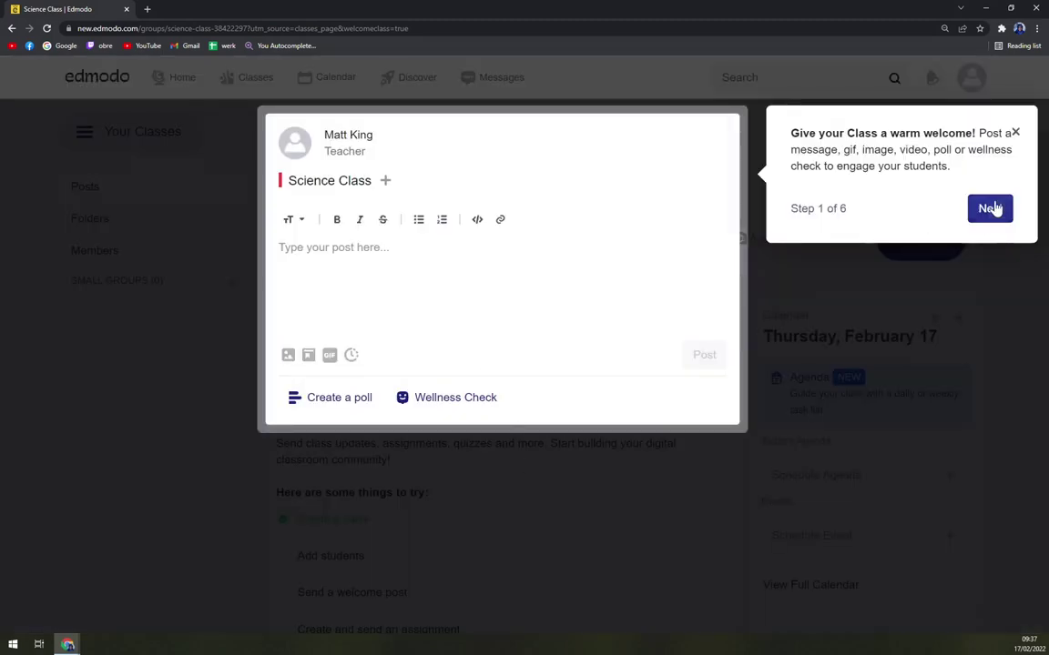
{"action": "left_click", "coordinate": [1013, 133]}
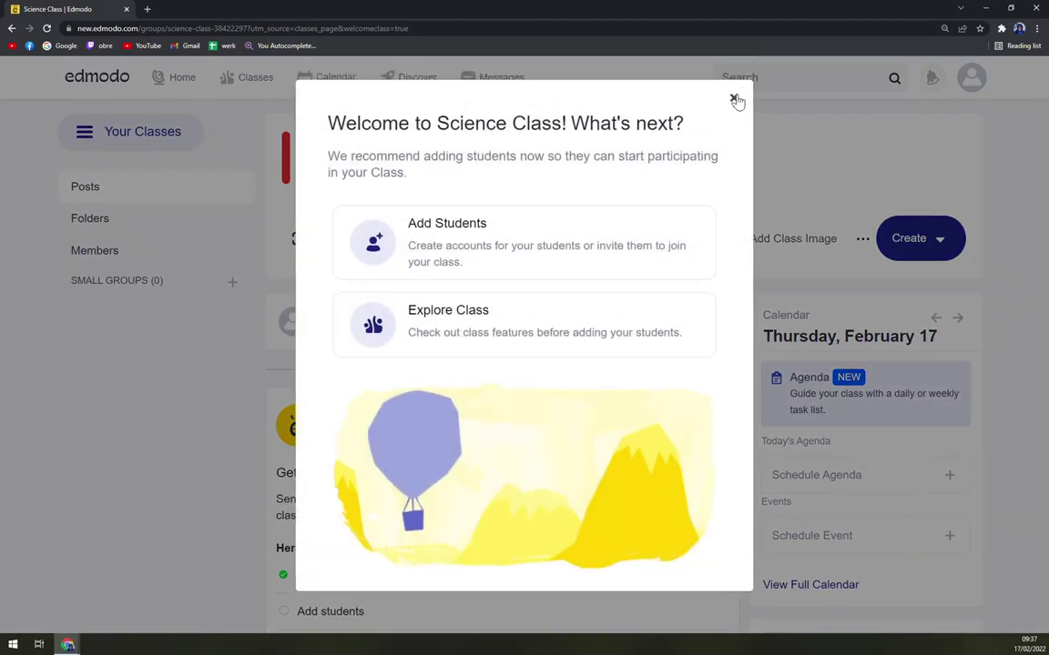
{"action": "left_click", "coordinate": [492, 264]}
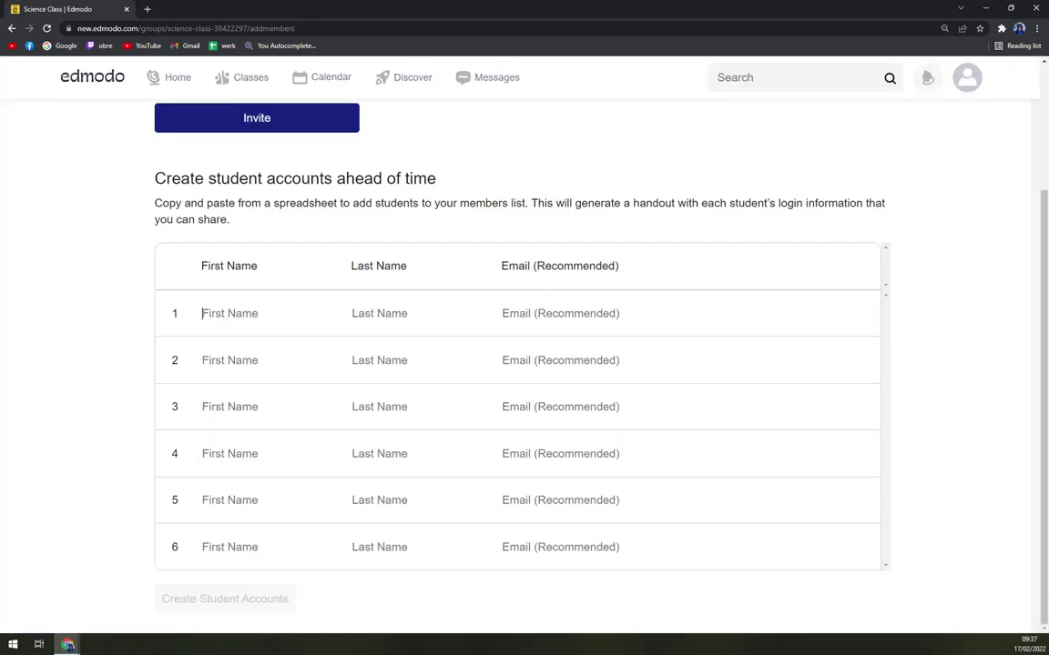
{"action": "left_click", "coordinate": [502, 313]}
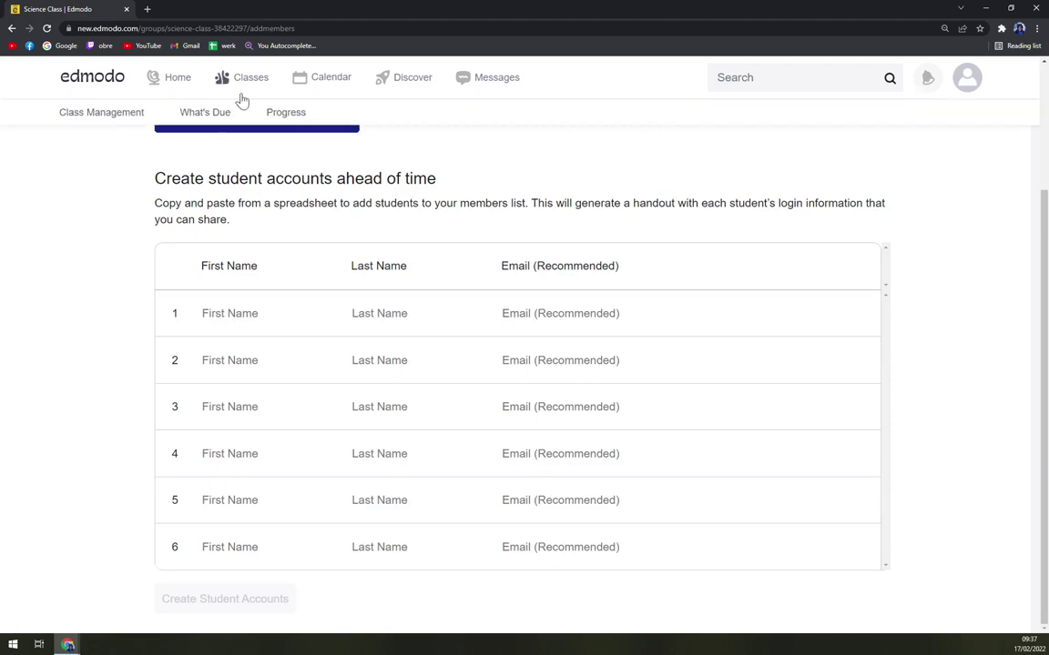
{"action": "scroll", "coordinate": [249, 300], "scroll_direction": "up", "scroll_amount": 2}
{"action": "scroll", "coordinate": [132, 151], "scroll_direction": "down", "scroll_amount": 2}
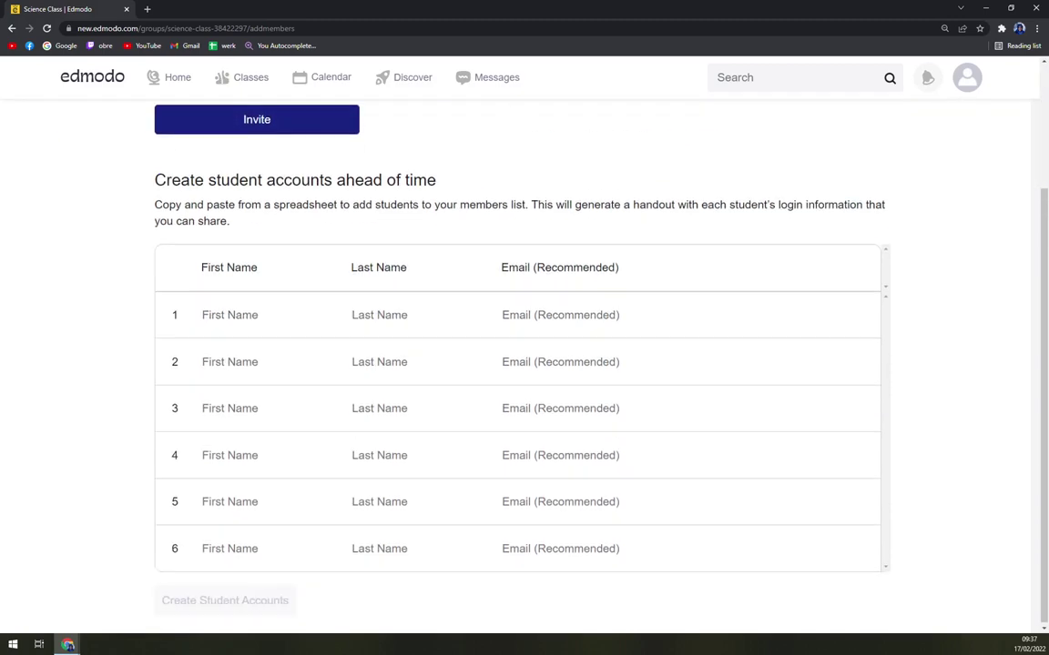
{"action": "scroll", "coordinate": [132, 151], "scroll_direction": "up", "scroll_amount": 2}
{"action": "left_click", "coordinate": [91, 80]}
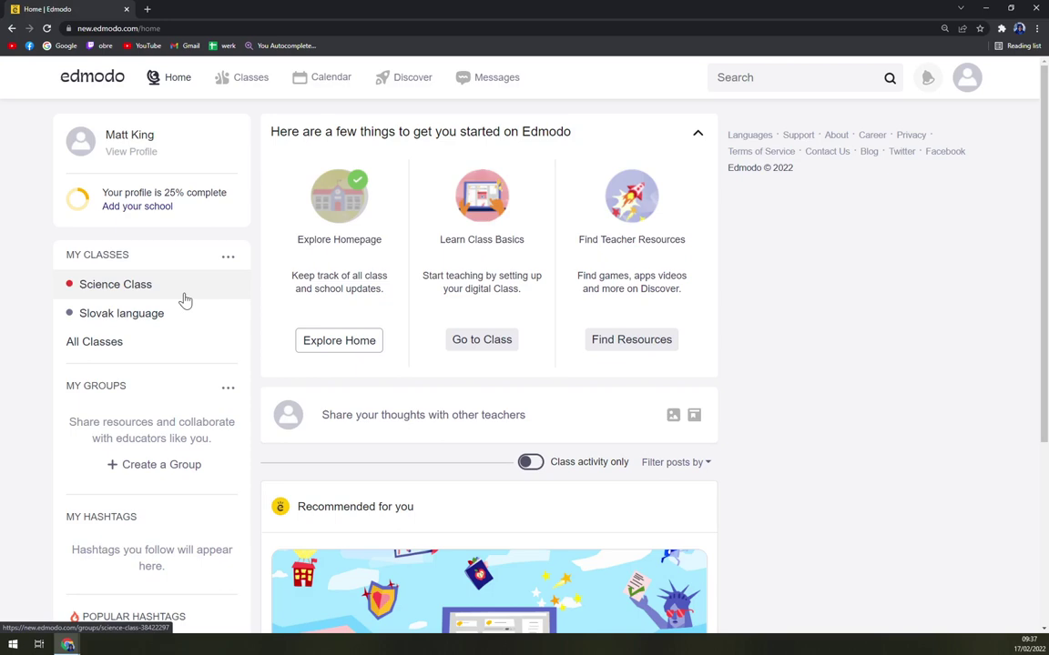
Start a new group named 'English Class'.
{"action": "left_click", "coordinate": [189, 467]}
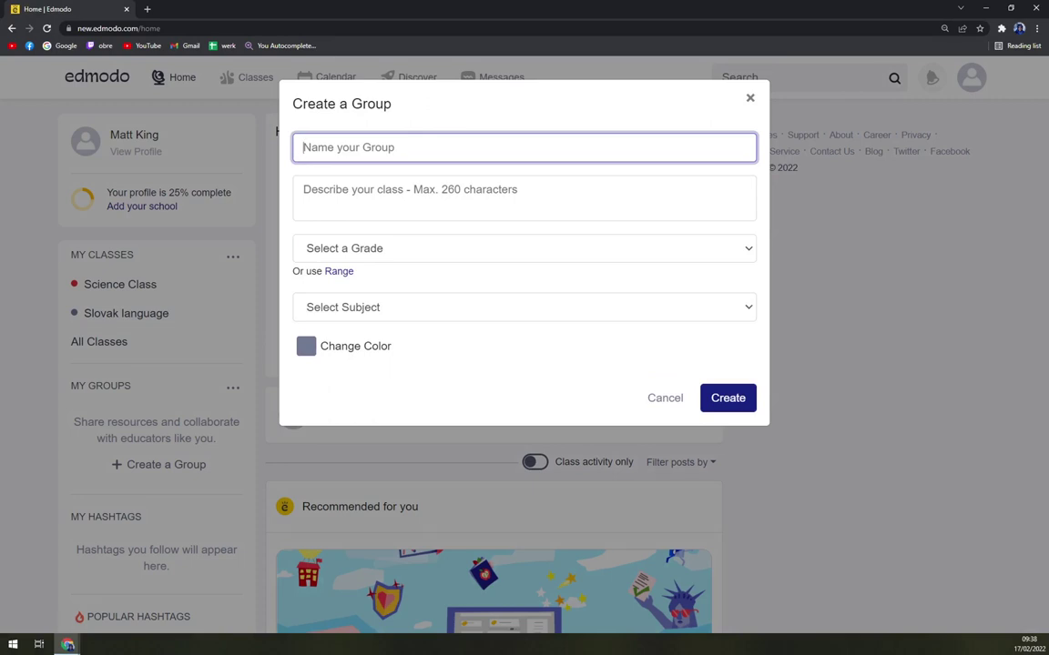
{"action": "type", "text": "English"}
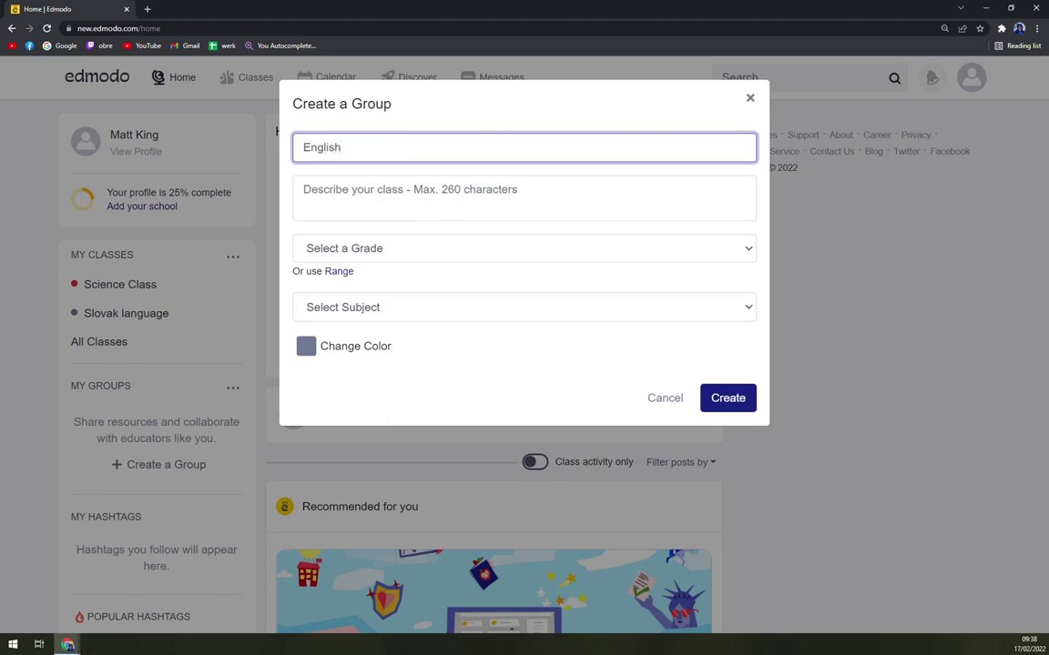
{"action": "type", "text": " Class"}
{"action": "key", "text": "Tab"}
Set the group to Higher Education, Social Studies, History with teal colour, and create it.
{"action": "left_click", "coordinate": [346, 248]}
{"action": "left_click", "coordinate": [356, 356]}
{"action": "left_click", "coordinate": [370, 307]}
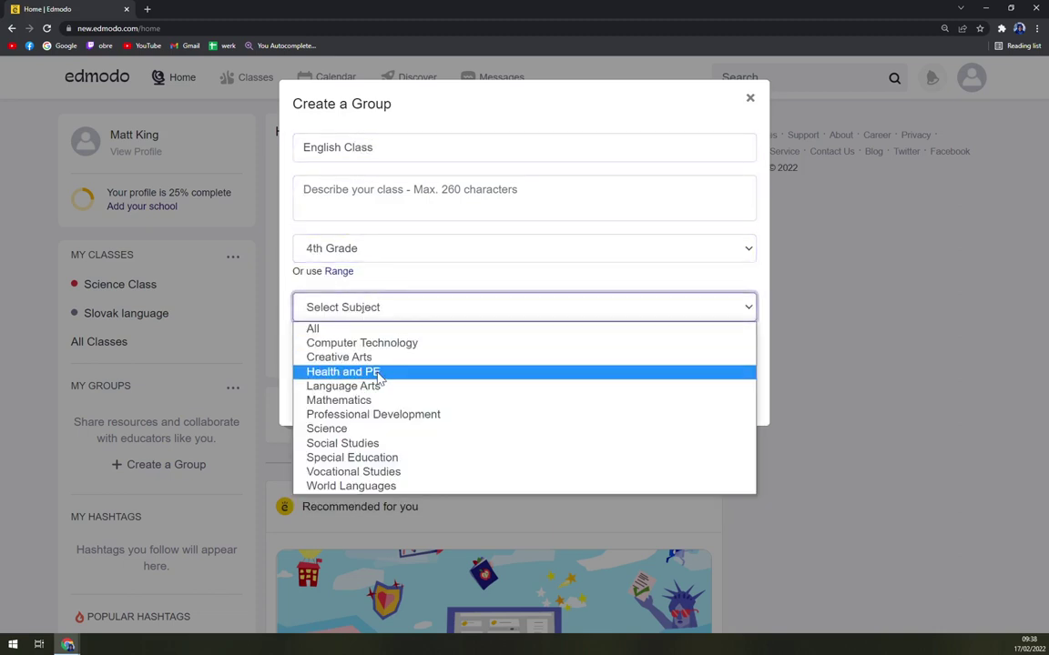
{"action": "left_click", "coordinate": [351, 443]}
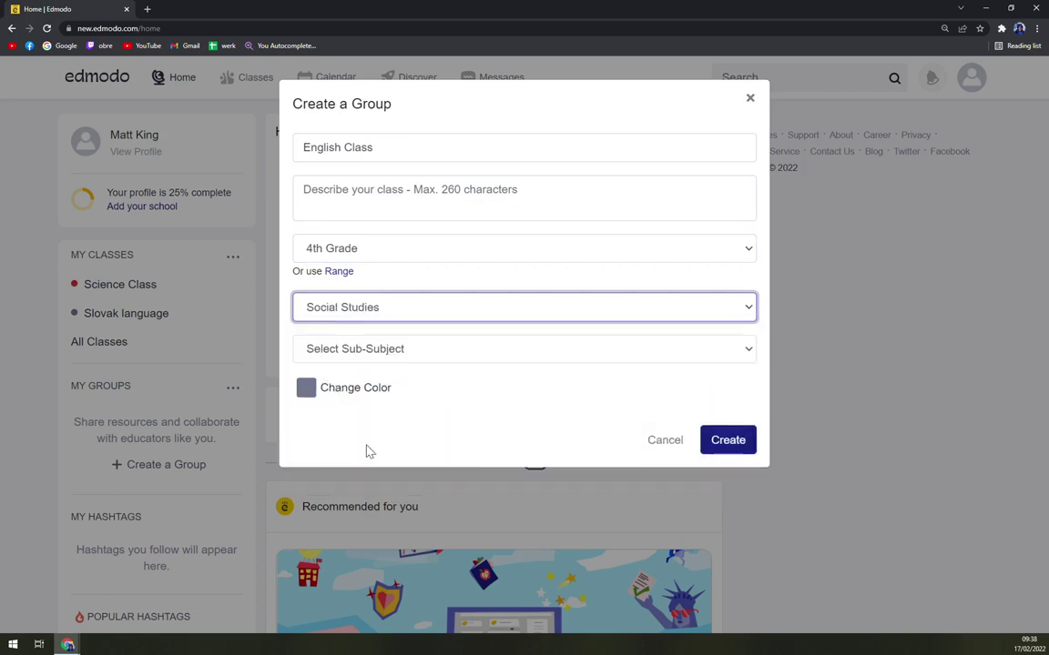
{"action": "left_click", "coordinate": [377, 353]}
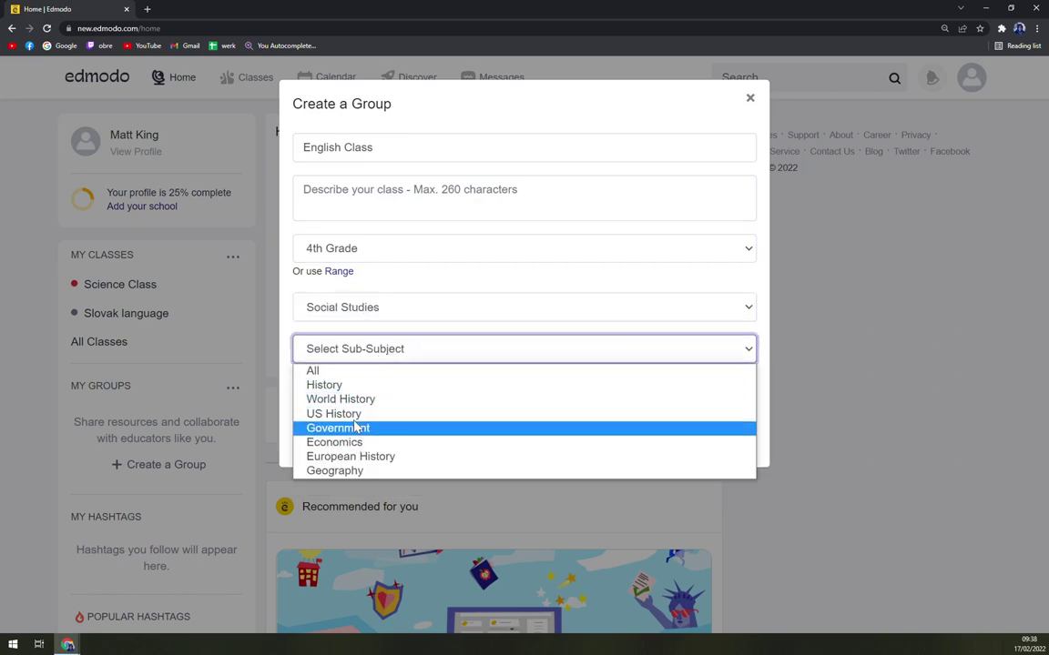
{"action": "left_click", "coordinate": [326, 385]}
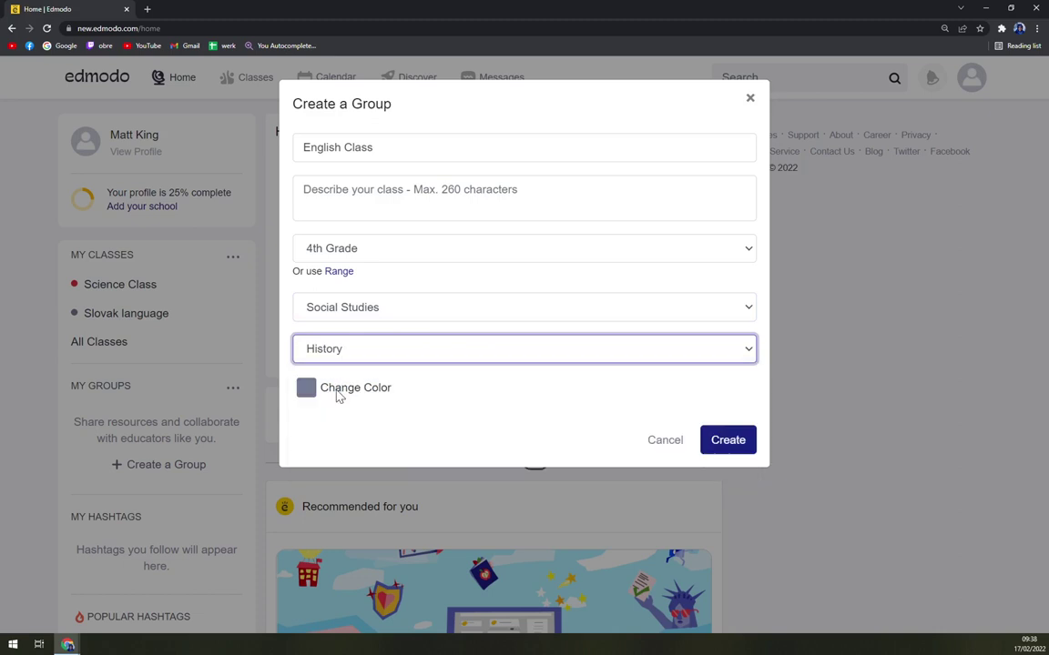
{"action": "left_click", "coordinate": [342, 255]}
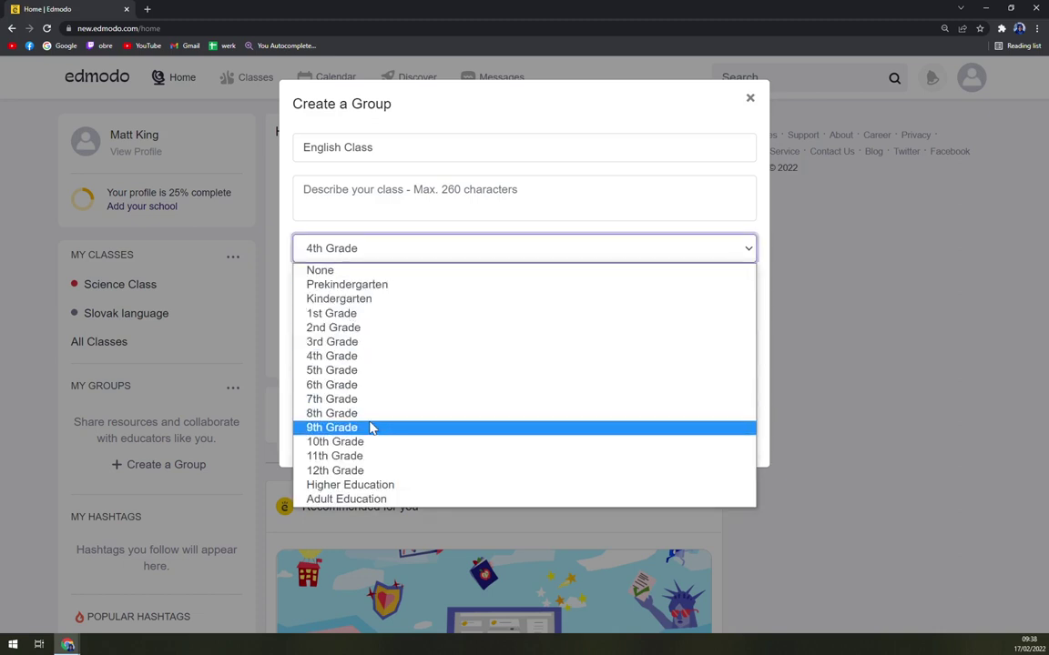
{"action": "left_click", "coordinate": [359, 484]}
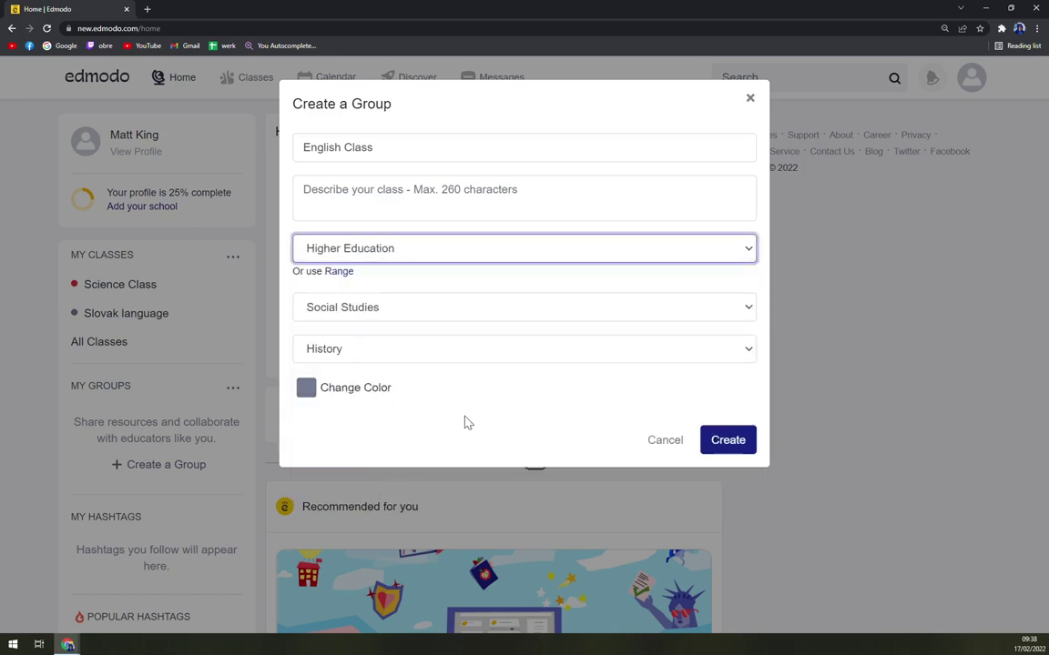
{"action": "left_click", "coordinate": [341, 390]}
{"action": "left_click", "coordinate": [374, 419]}
{"action": "left_click", "coordinate": [728, 442]}
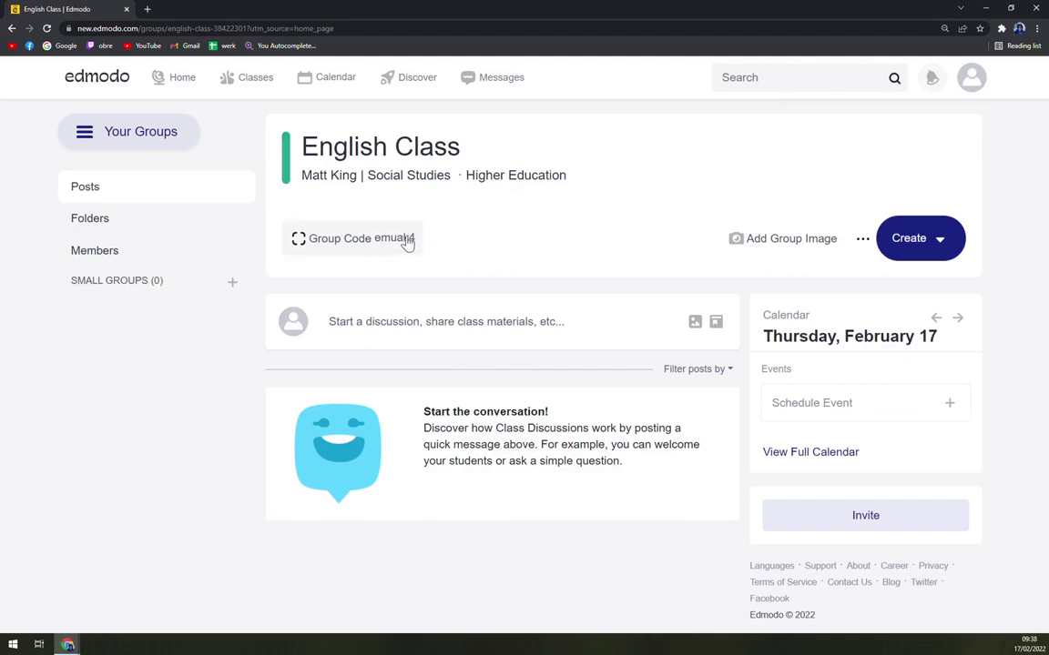
View the English Class group's join code, then go to the My Classes overview.
{"action": "left_click", "coordinate": [407, 242]}
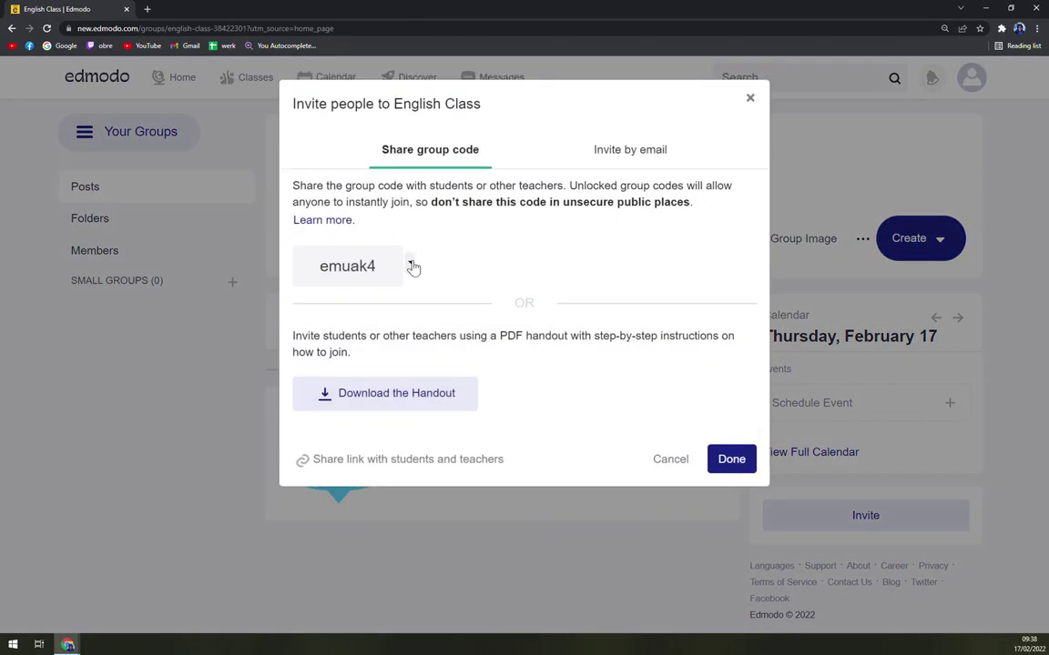
{"action": "left_click", "coordinate": [411, 265]}
{"action": "left_click", "coordinate": [411, 265]}
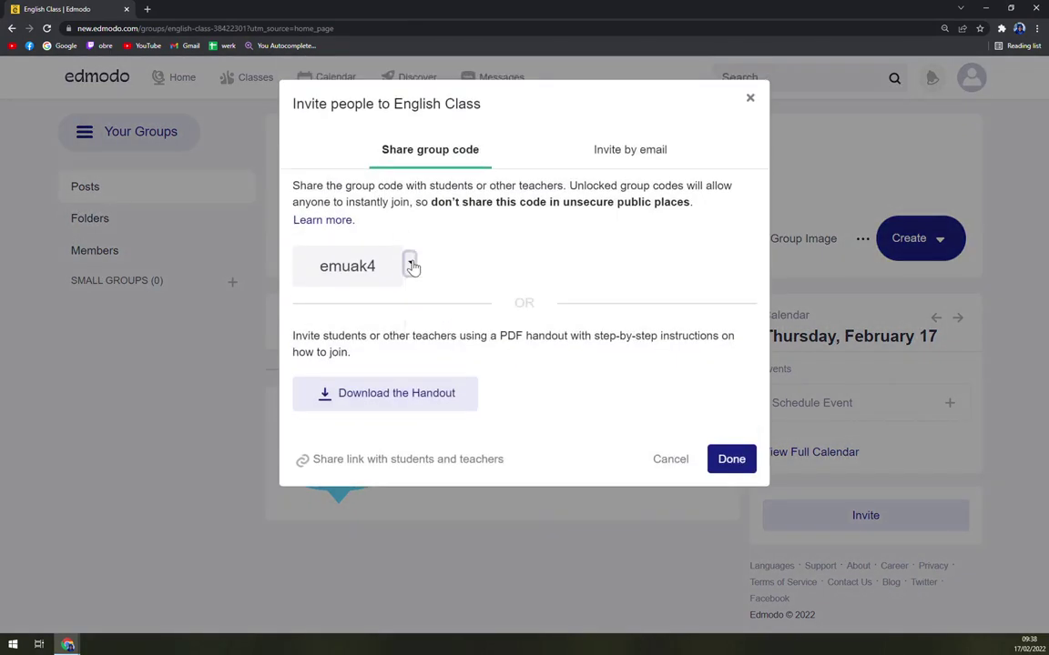
{"action": "left_click", "coordinate": [750, 99]}
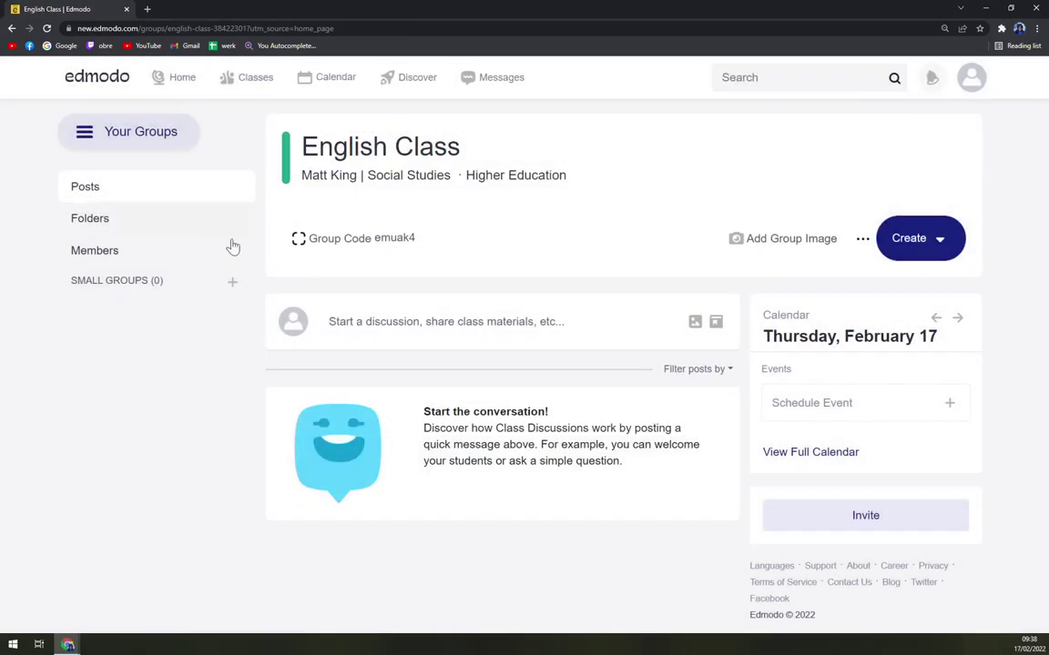
{"action": "left_click", "coordinate": [249, 83]}
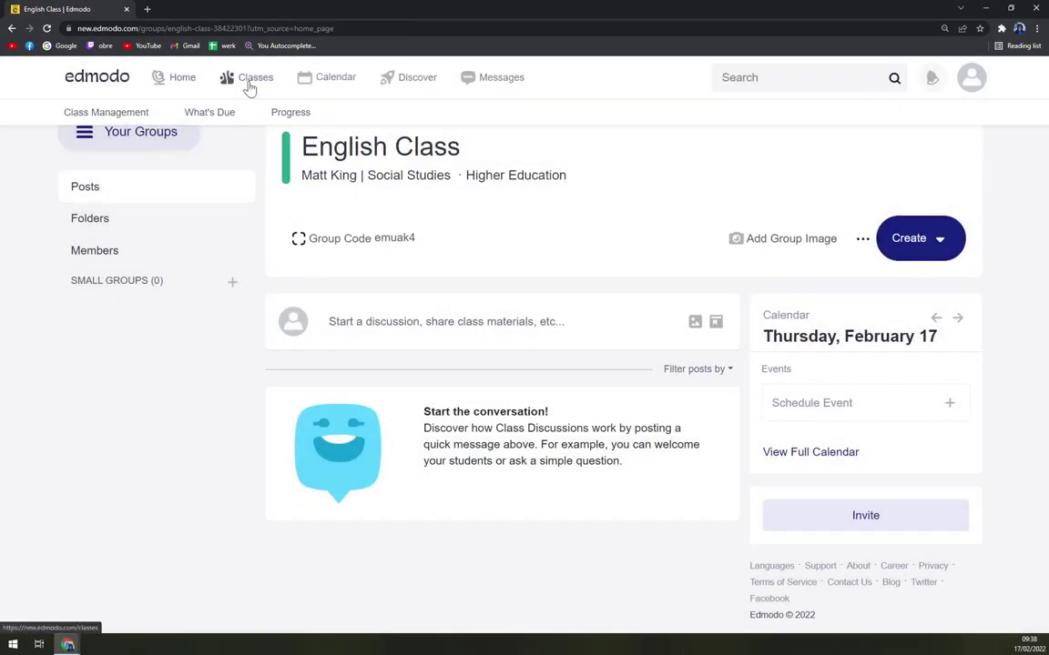
{"action": "left_click", "coordinate": [187, 87]}
Return to the home dashboard, browse the feed and open the Distance Learning Collection.
{"action": "left_click", "coordinate": [267, 85]}
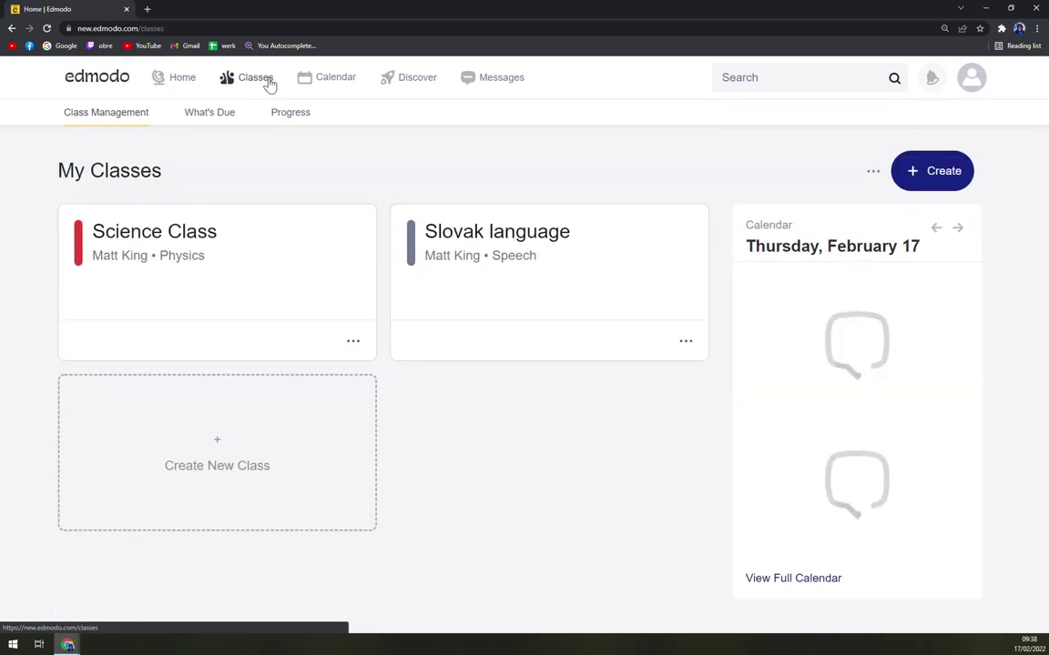
{"action": "left_click", "coordinate": [73, 80]}
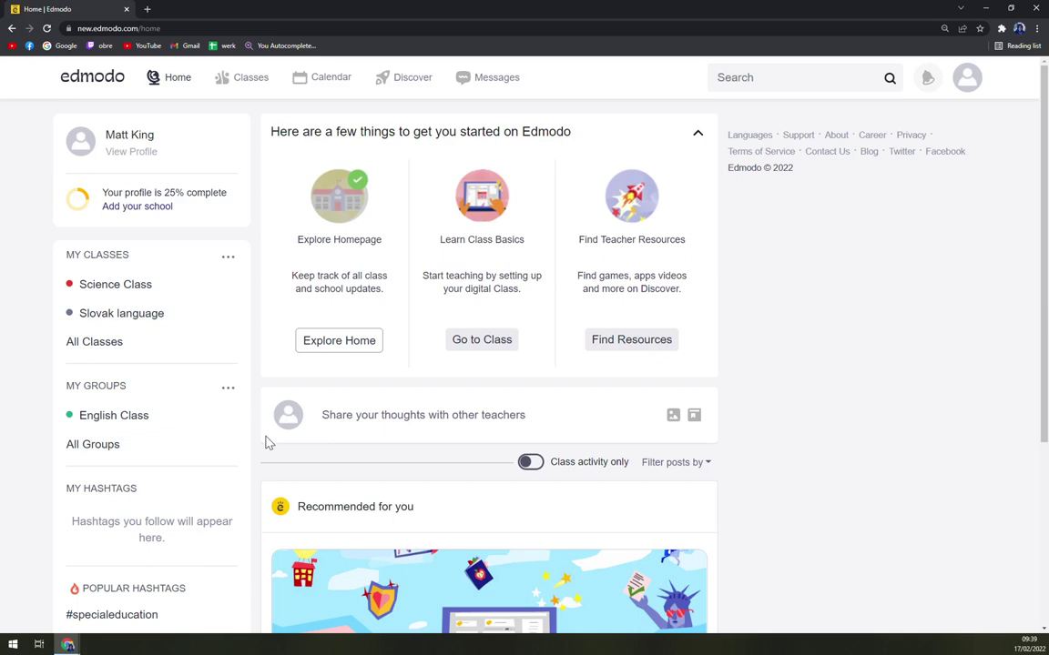
{"action": "scroll", "coordinate": [268, 442], "scroll_direction": "down", "scroll_amount": 5}
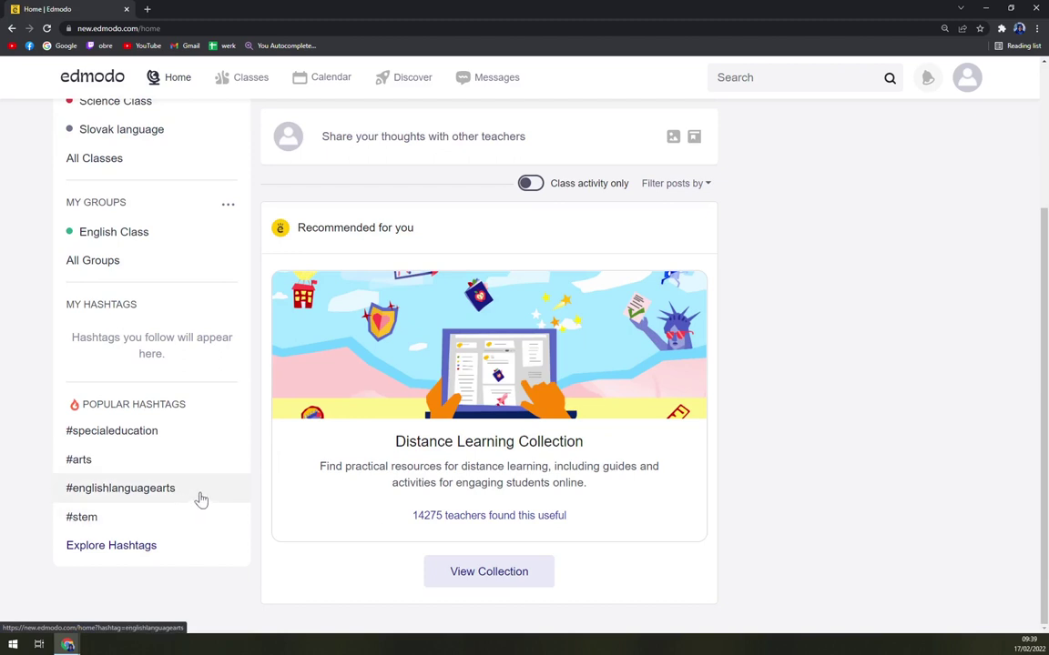
{"action": "scroll", "coordinate": [201, 499], "scroll_direction": "up", "scroll_amount": 3}
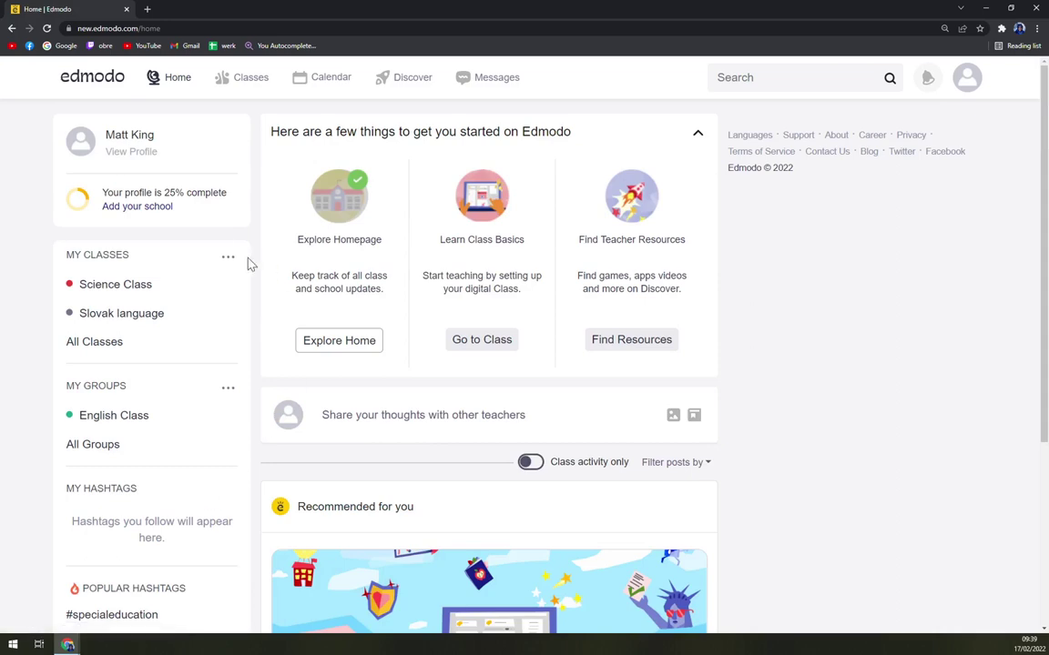
{"action": "scroll", "coordinate": [470, 373], "scroll_direction": "down", "scroll_amount": 3}
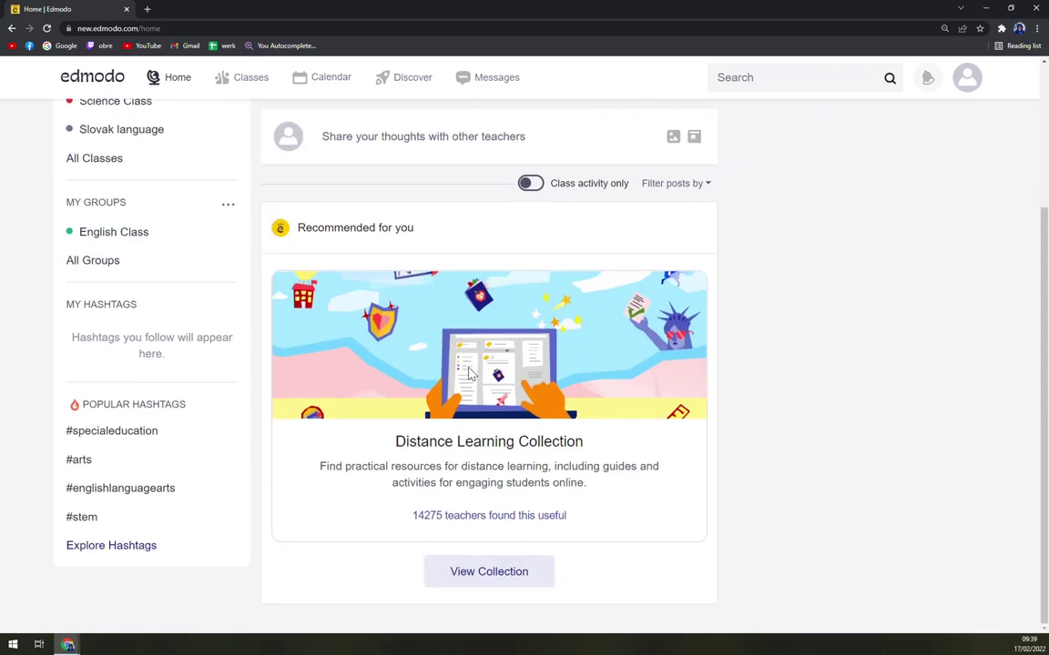
{"action": "left_click", "coordinate": [528, 580]}
{"action": "scroll", "coordinate": [593, 554], "scroll_direction": "up", "scroll_amount": 3}
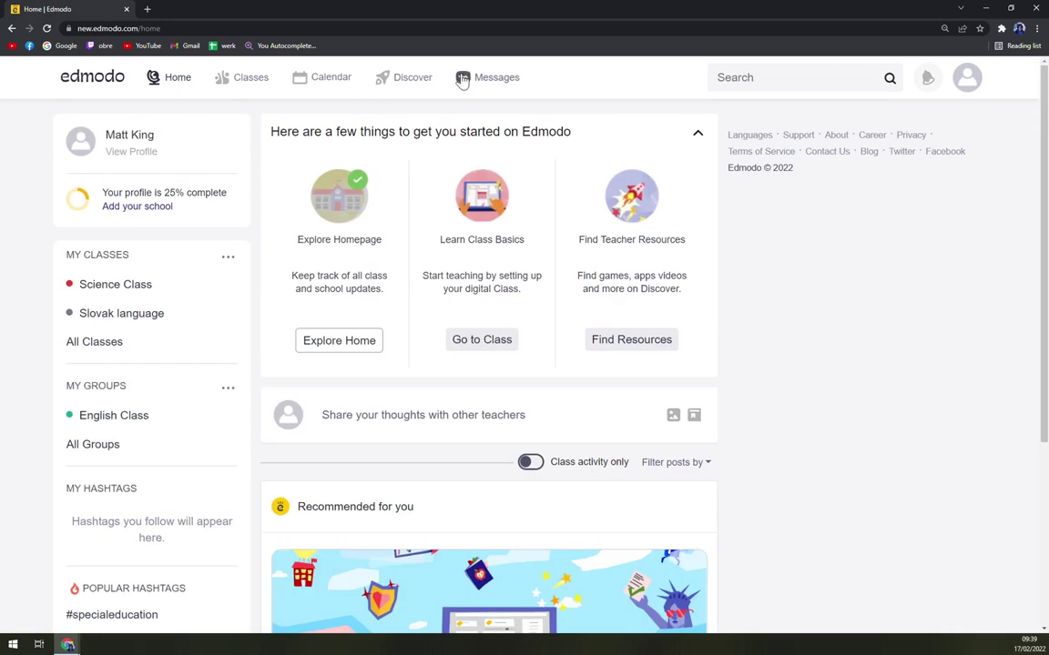
Open the Invite Teachers! page from the account menu to get a shareable invite link.
{"action": "left_click", "coordinate": [966, 78]}
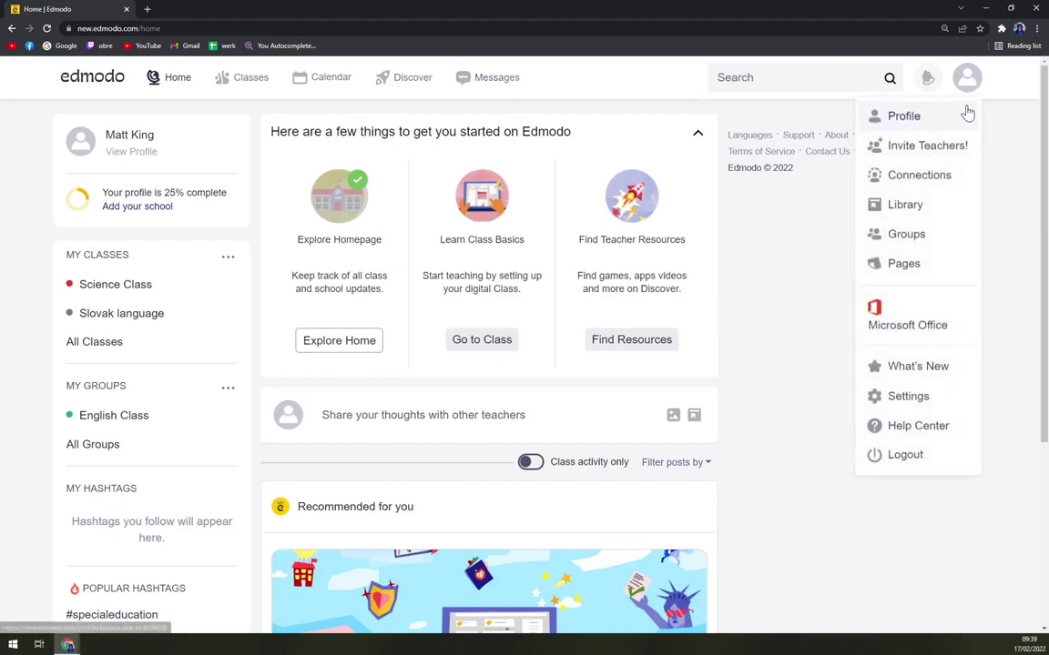
{"action": "left_click", "coordinate": [913, 160]}
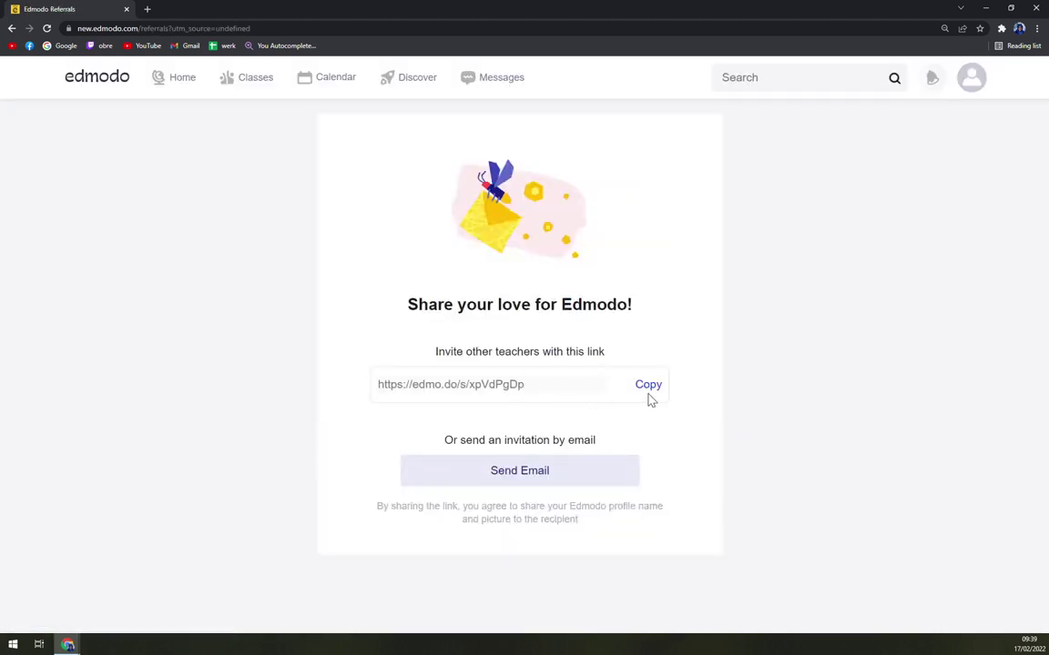
{"action": "left_click", "coordinate": [972, 89]}
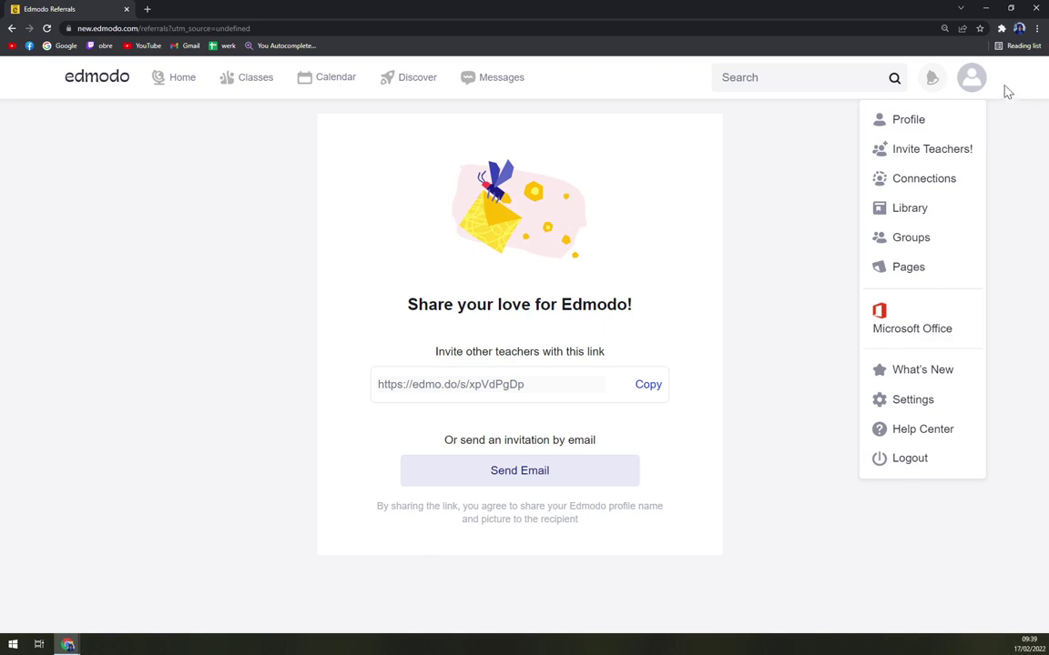
Confirm the notifications list is empty, then head back to the home page.
{"action": "left_click", "coordinate": [931, 77]}
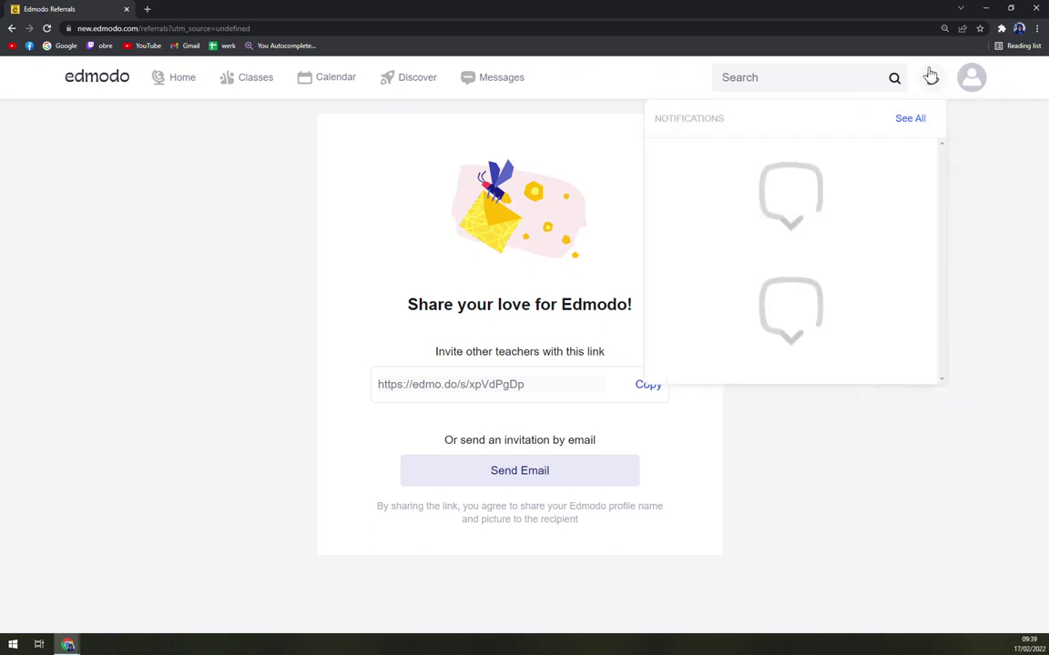
{"action": "left_click", "coordinate": [967, 123]}
{"action": "left_click", "coordinate": [101, 82]}
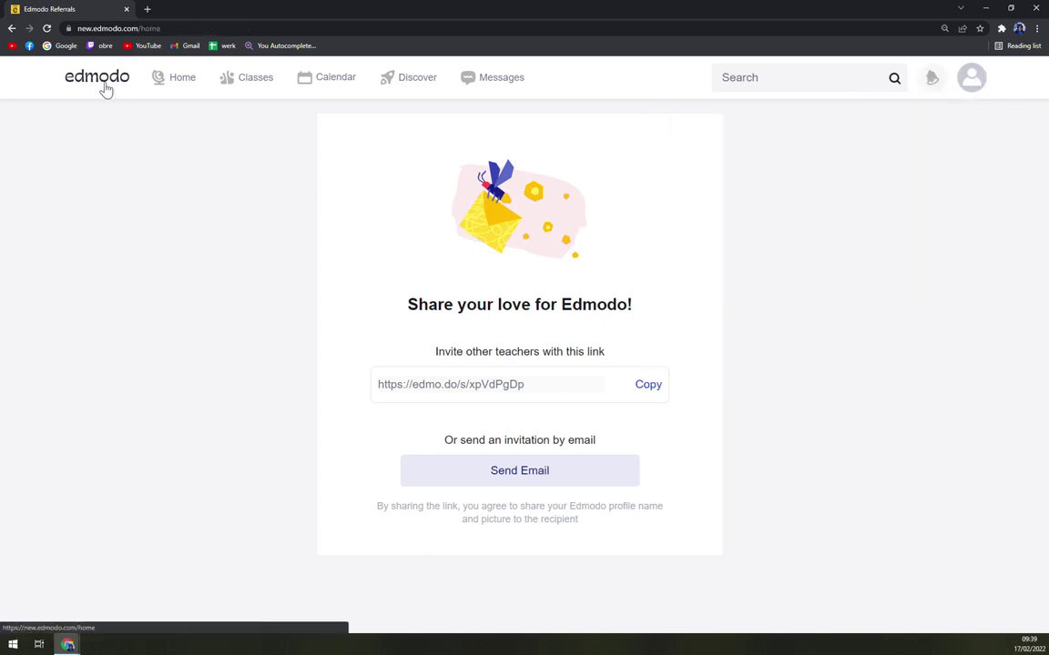